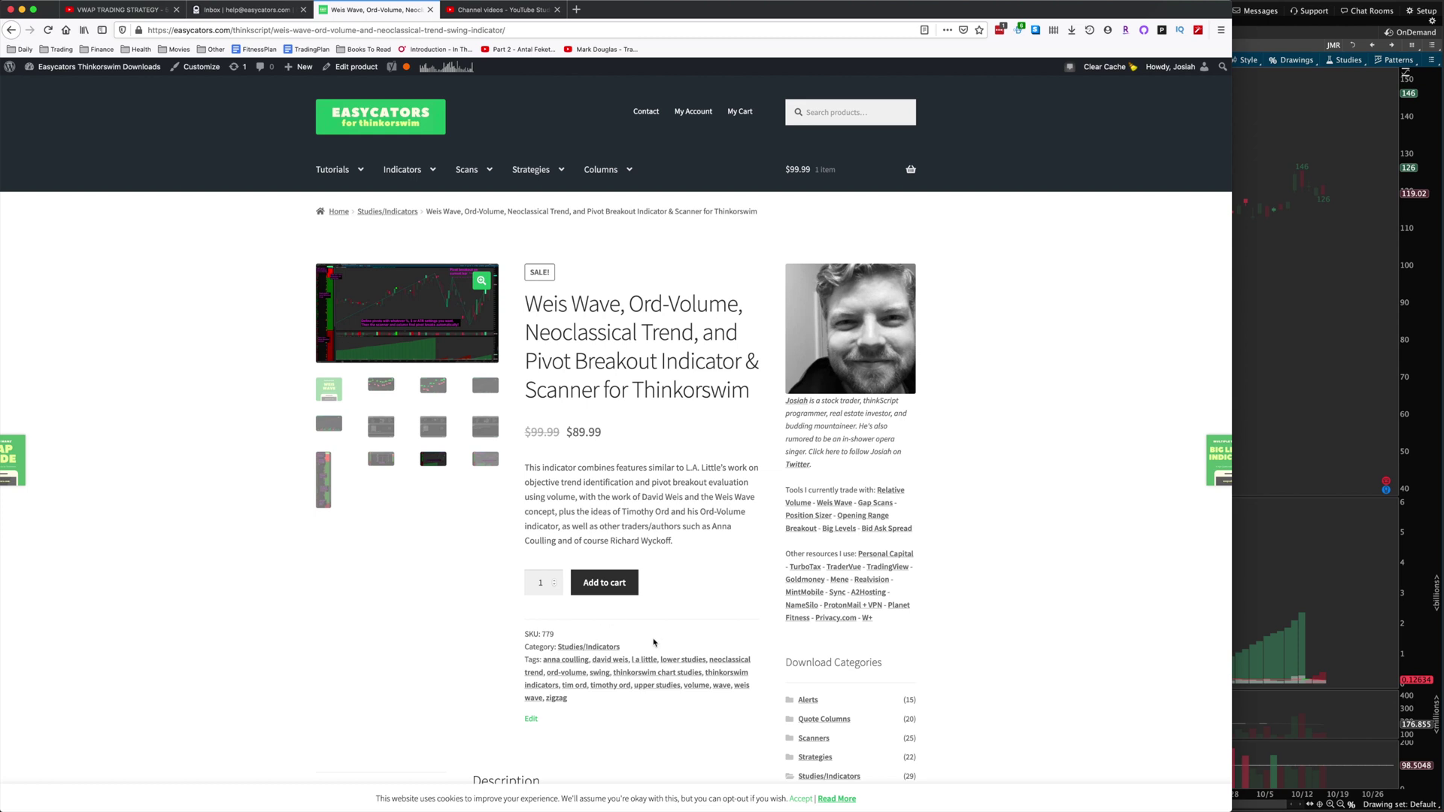
Switch to thinkorswim and move the EZ_WeisWaveUpper settings and the Edit Studies and Strategies dialog higher over the chart
key(super+Tab)
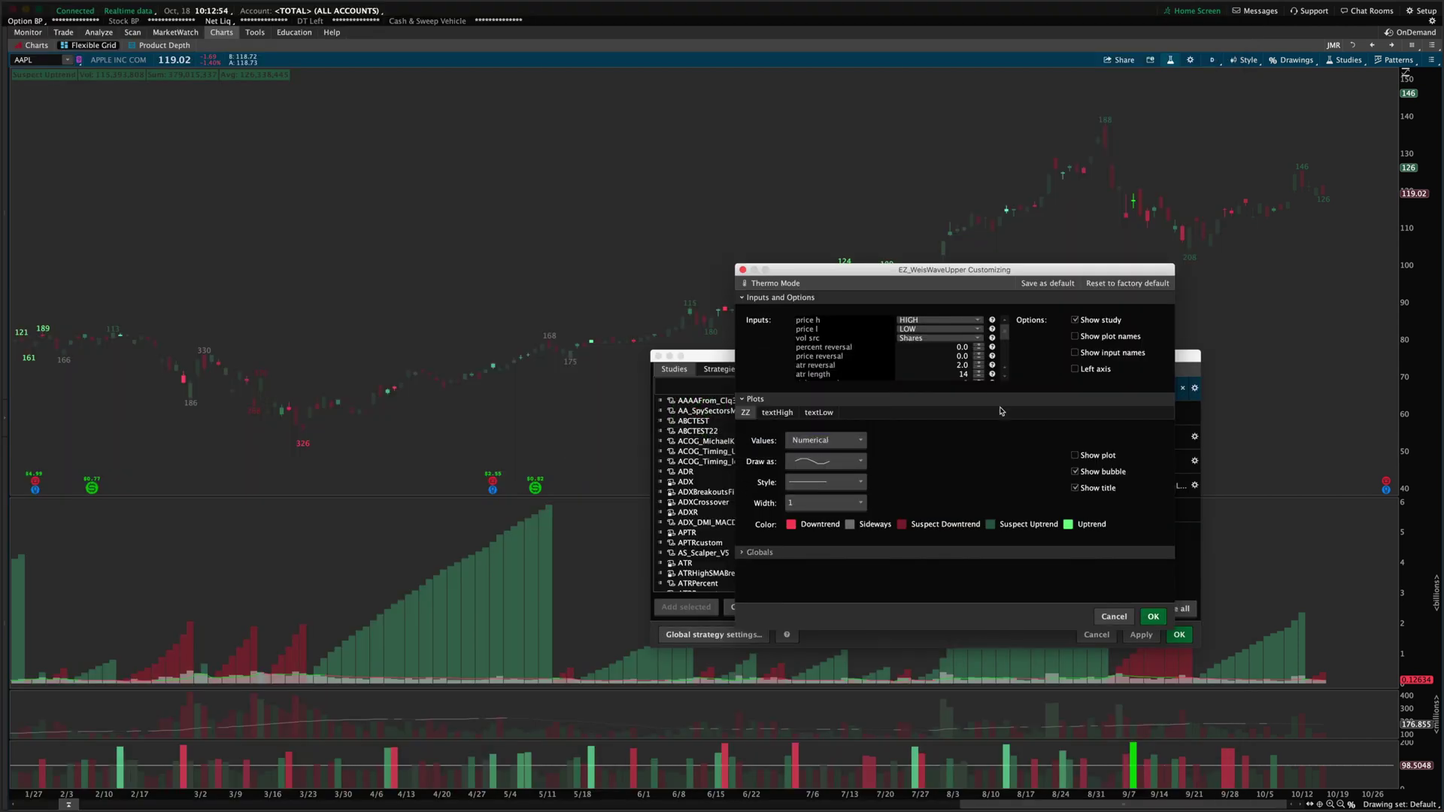
drag(936, 269, 929, 192)
drag(700, 356, 550, 188)
Return to the product page in the browser and examine the tall watchlist column image with the breakout color explanations
key(super+Tab)
key(super+Tab)
key(super+Tab)
key(super+Tab)
key(super+Tab)
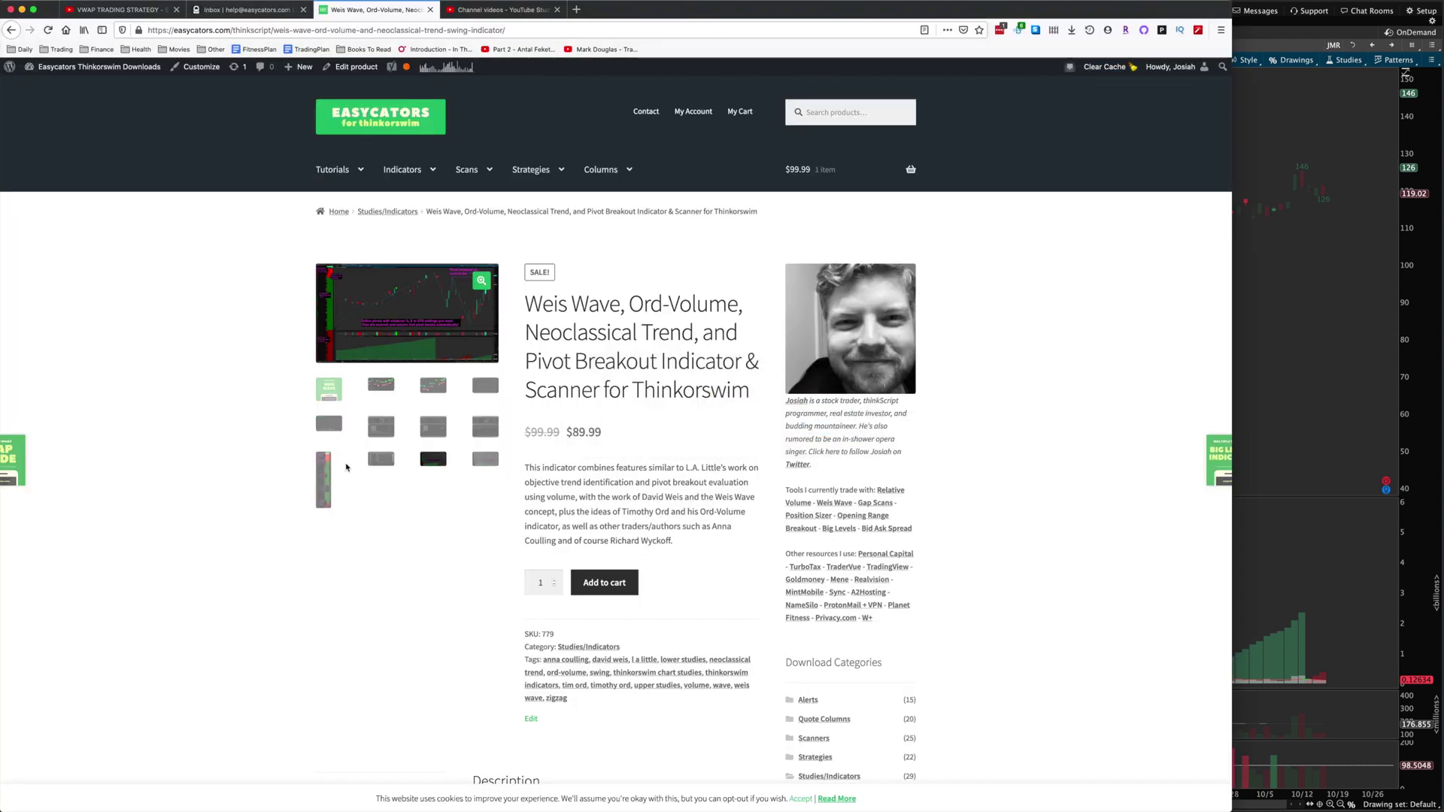
click(324, 479)
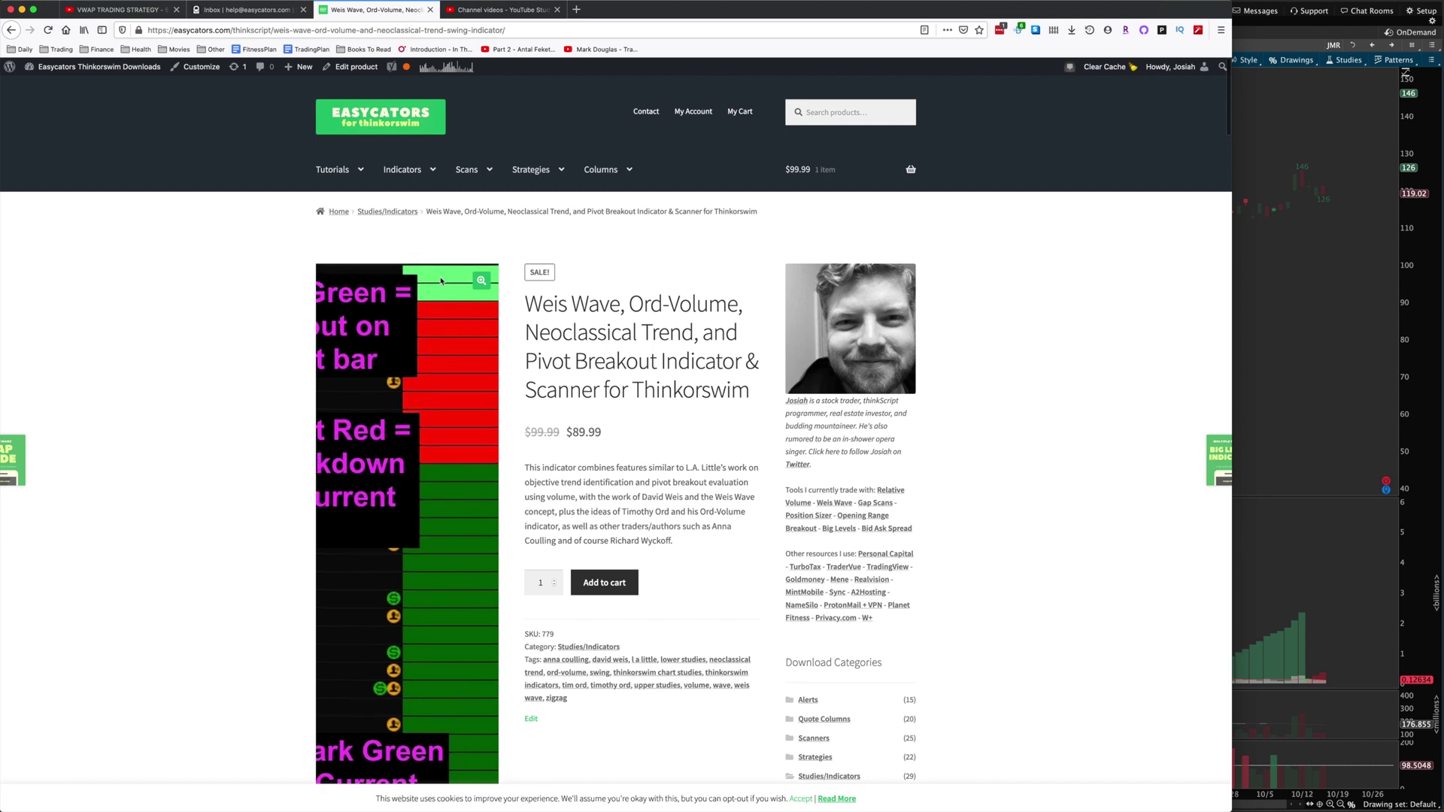
scroll(443, 361, down, 1)
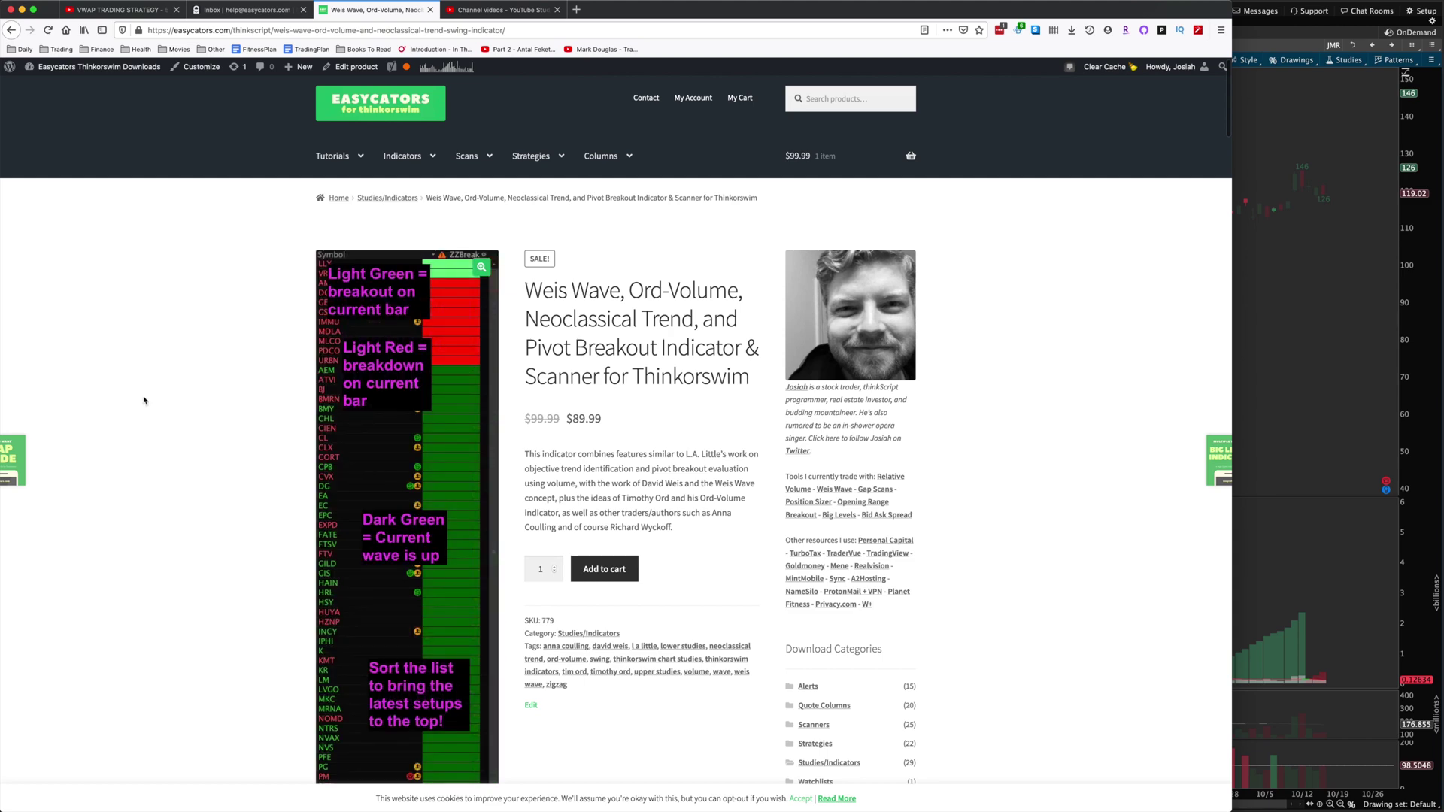
scroll(257, 320, down, 5)
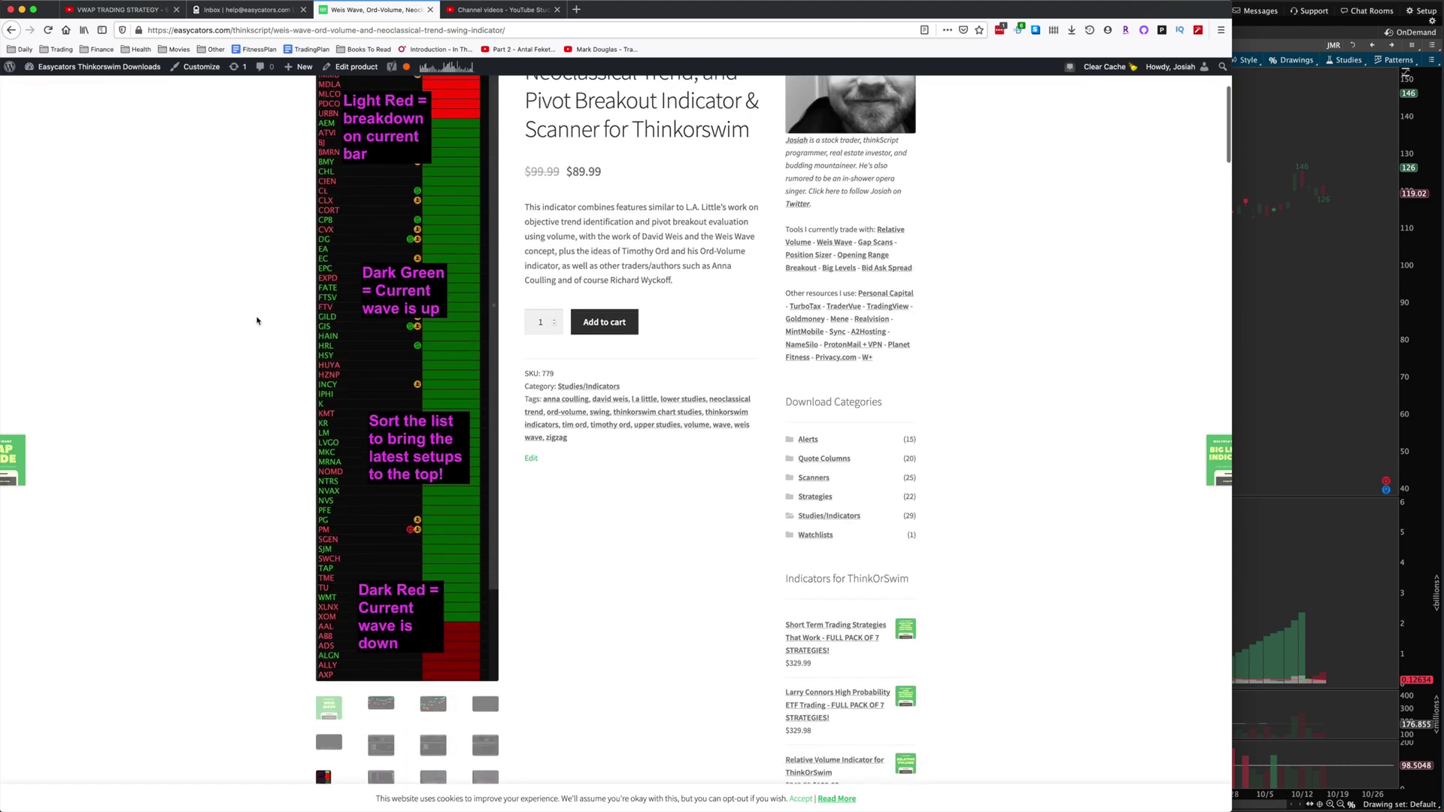
scroll(280, 644, down, 2)
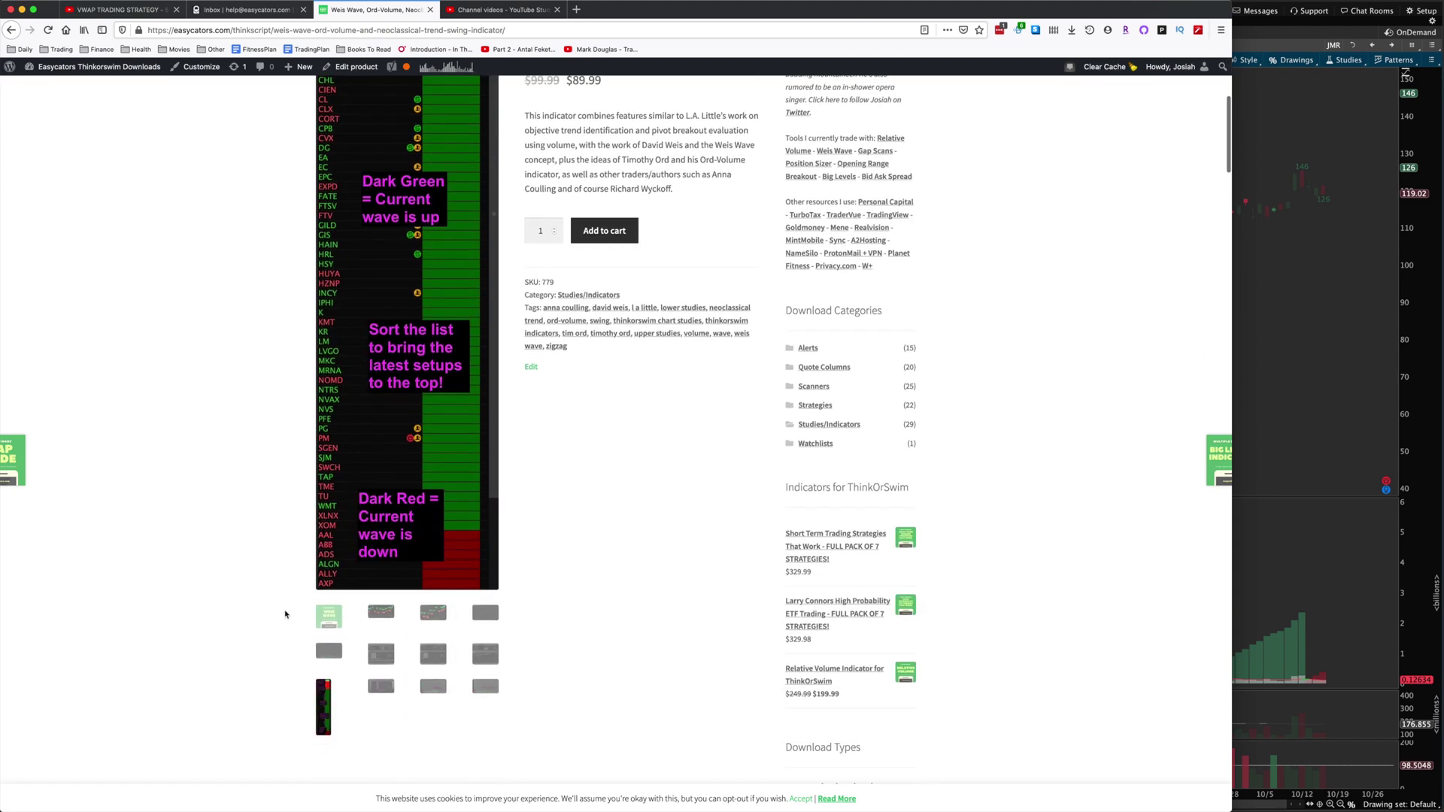
View the scanner results image in the product gallery and enlarge the annotated chart image
click(380, 688)
scroll(218, 564, up, 5)
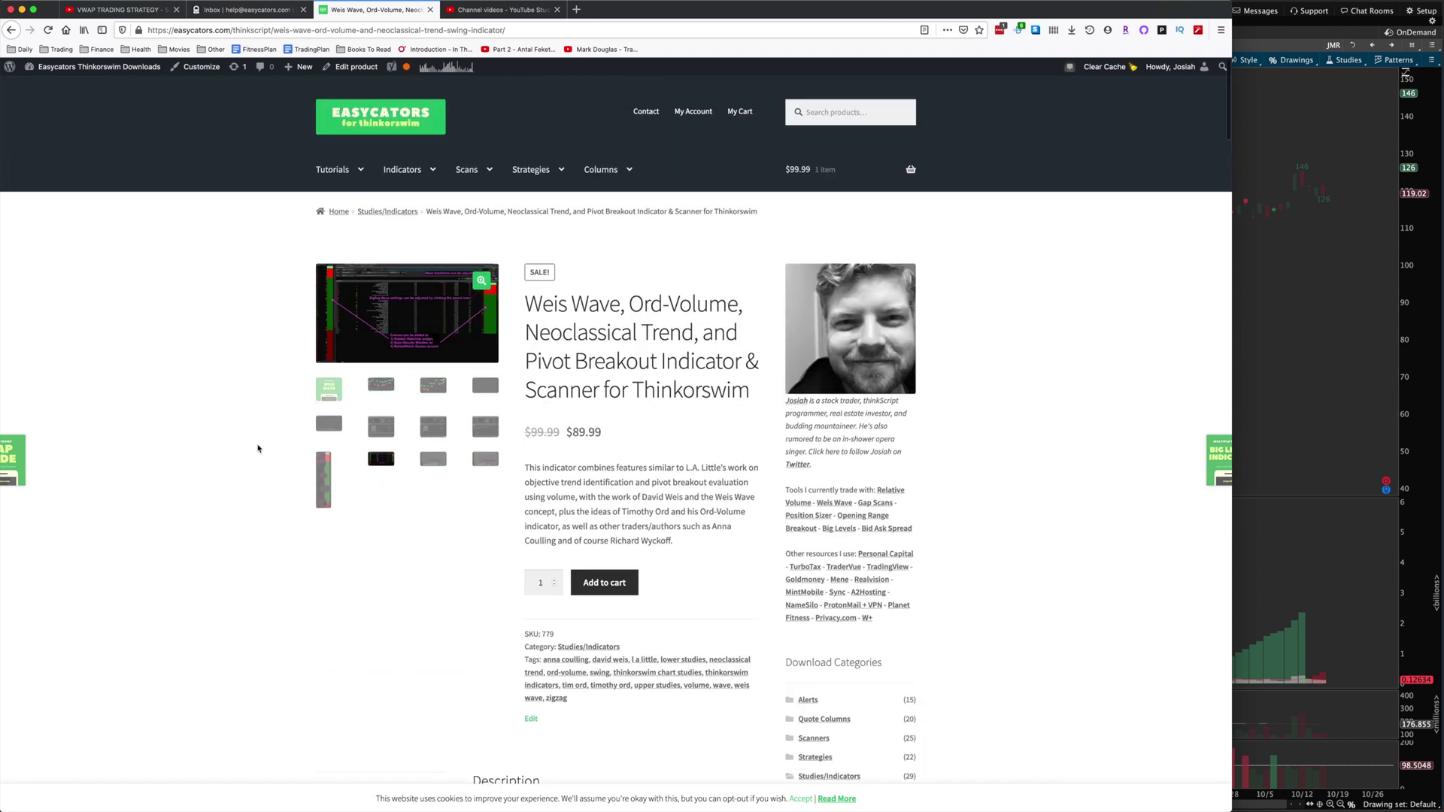
click(433, 459)
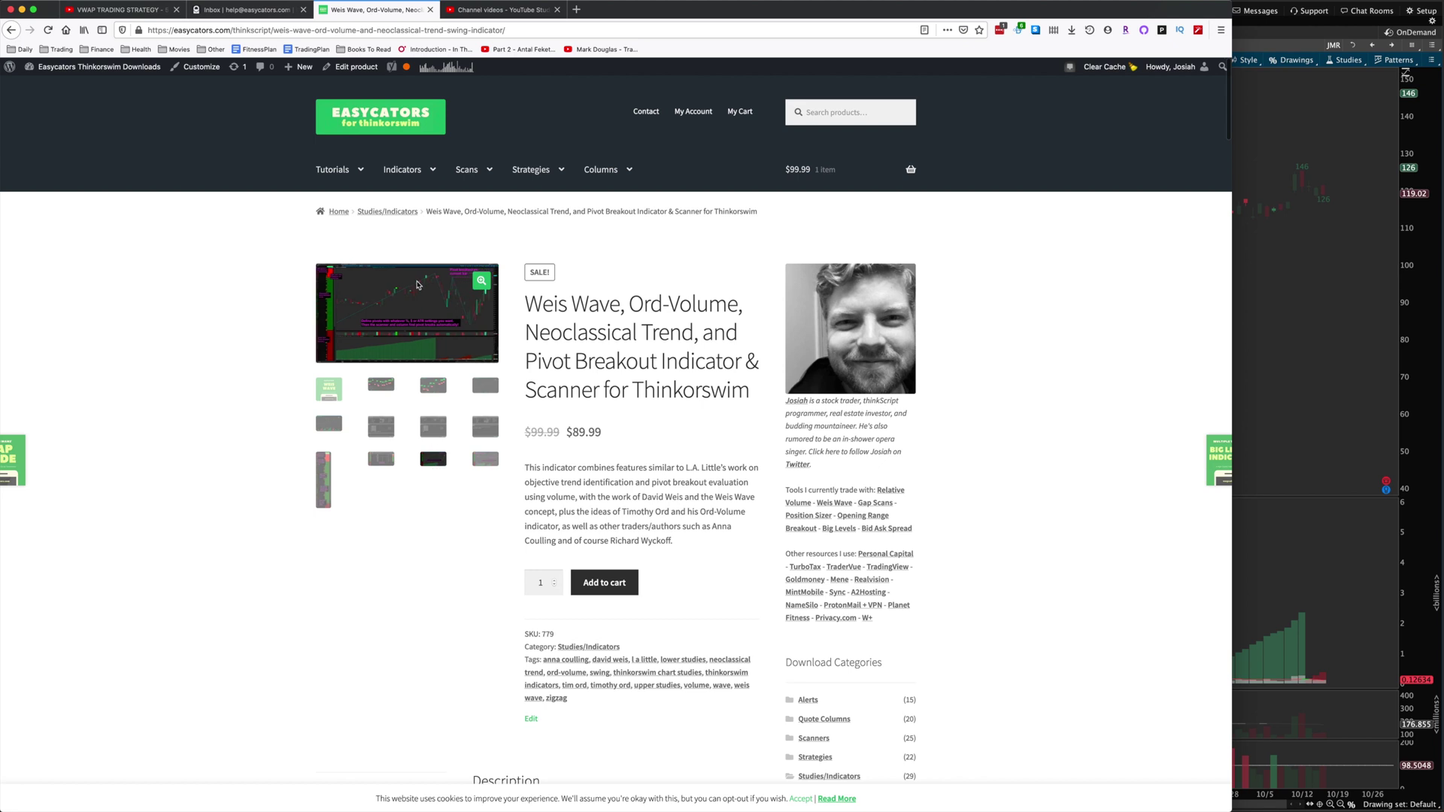
click(483, 286)
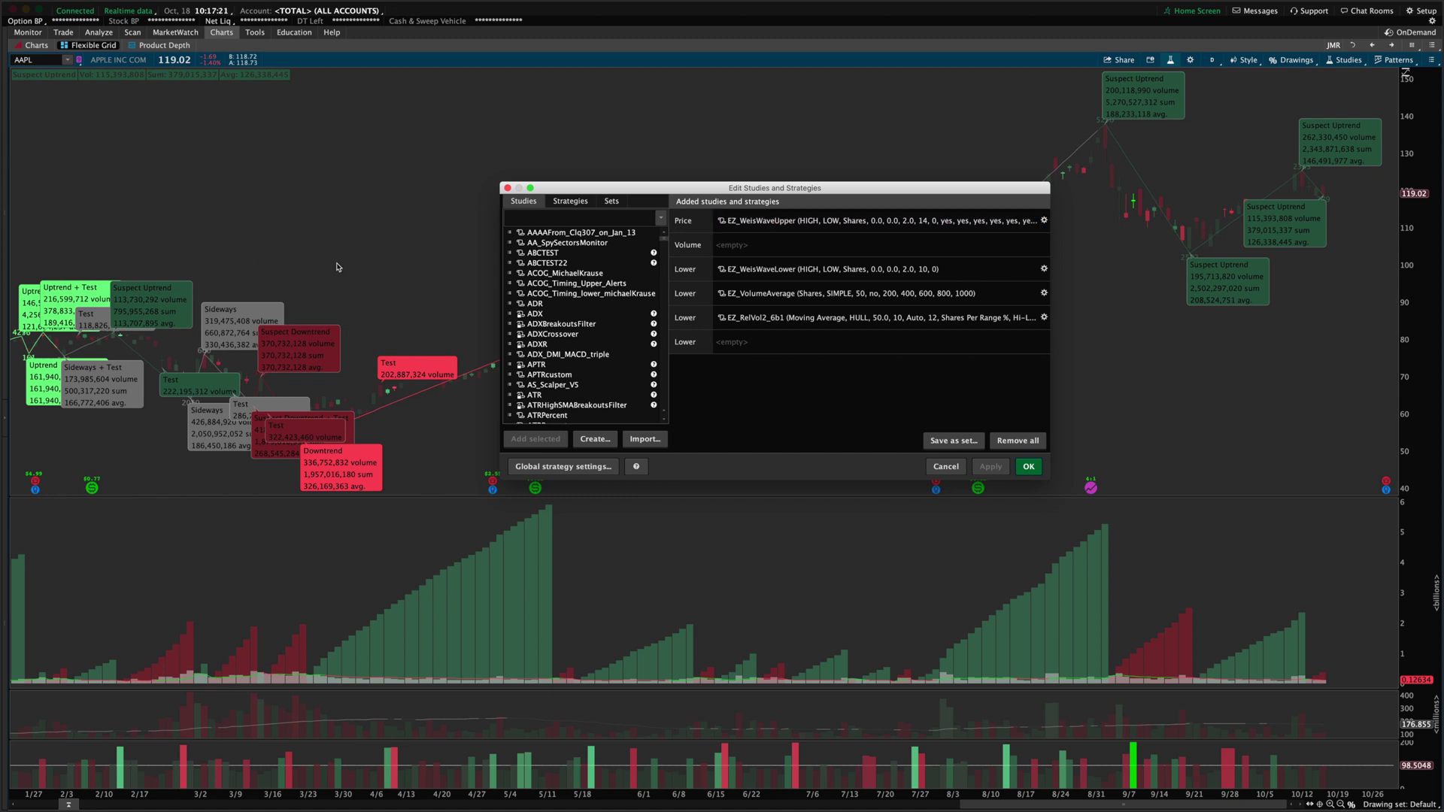
Open the EZ_WeisWaveUpper study's settings, look over its inputs, and close them without changes
double_click(845, 229)
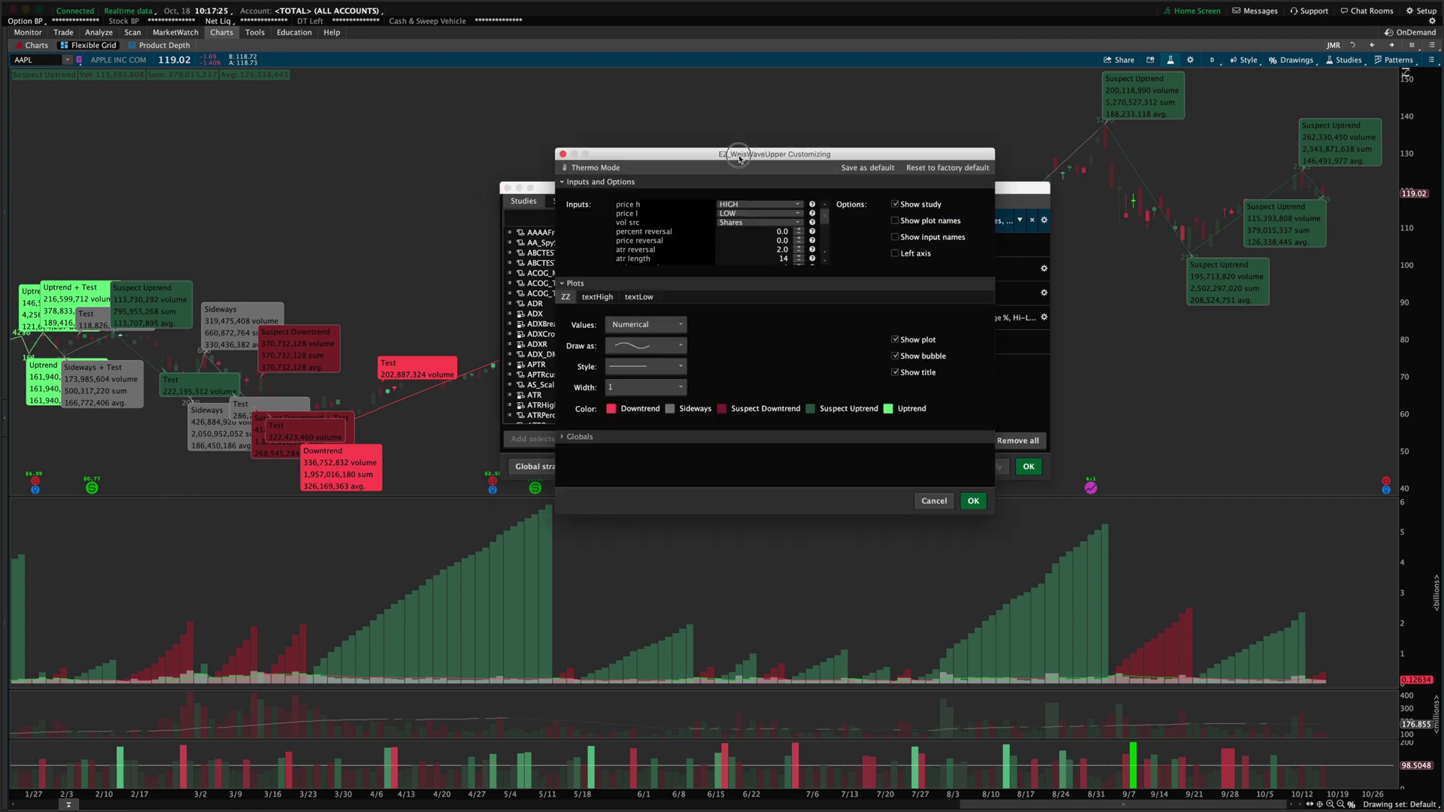
drag(738, 156, 917, 184)
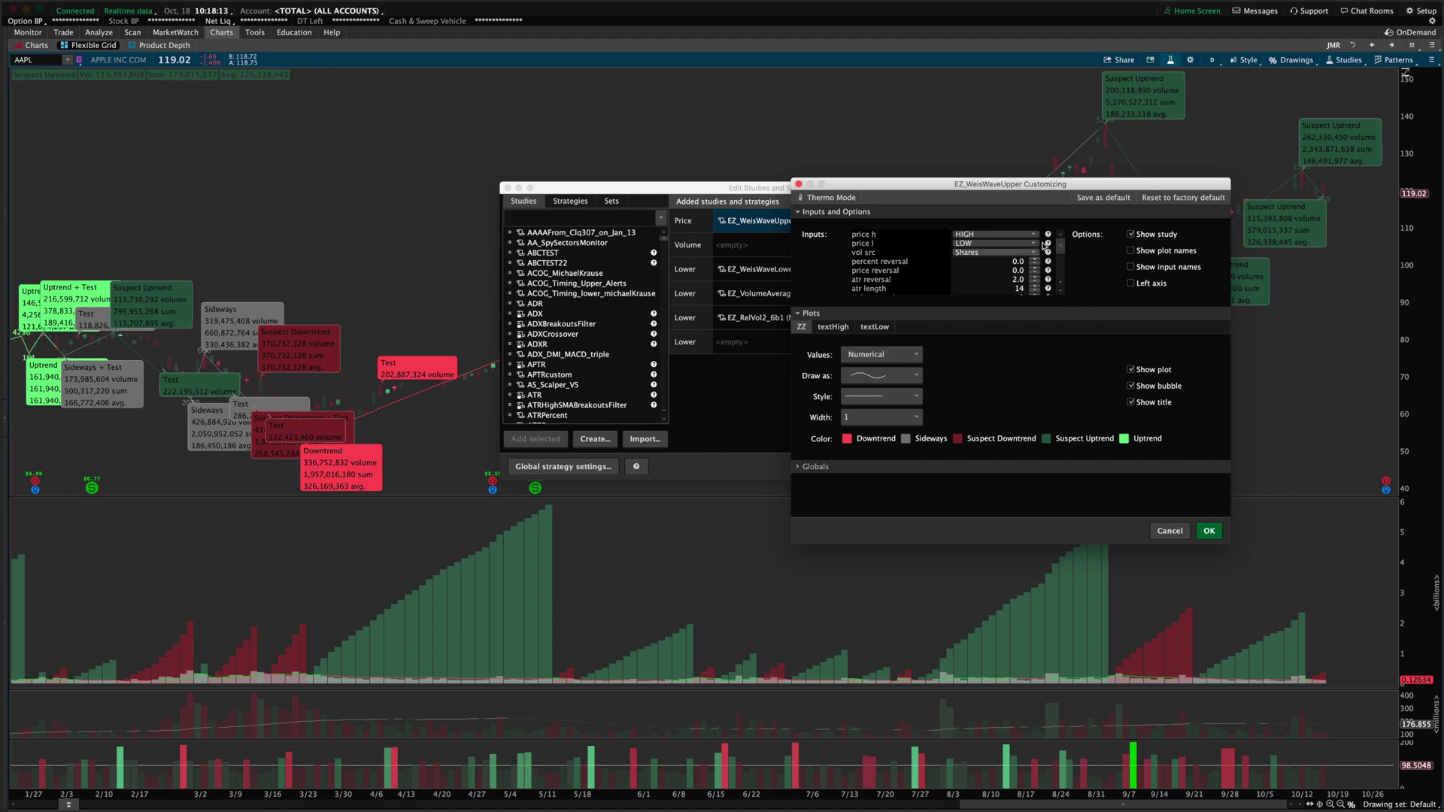
mouse_move(1061, 247)
mouse_down()
mouse_move(1060, 259)
mouse_move(1061, 246)
mouse_up()
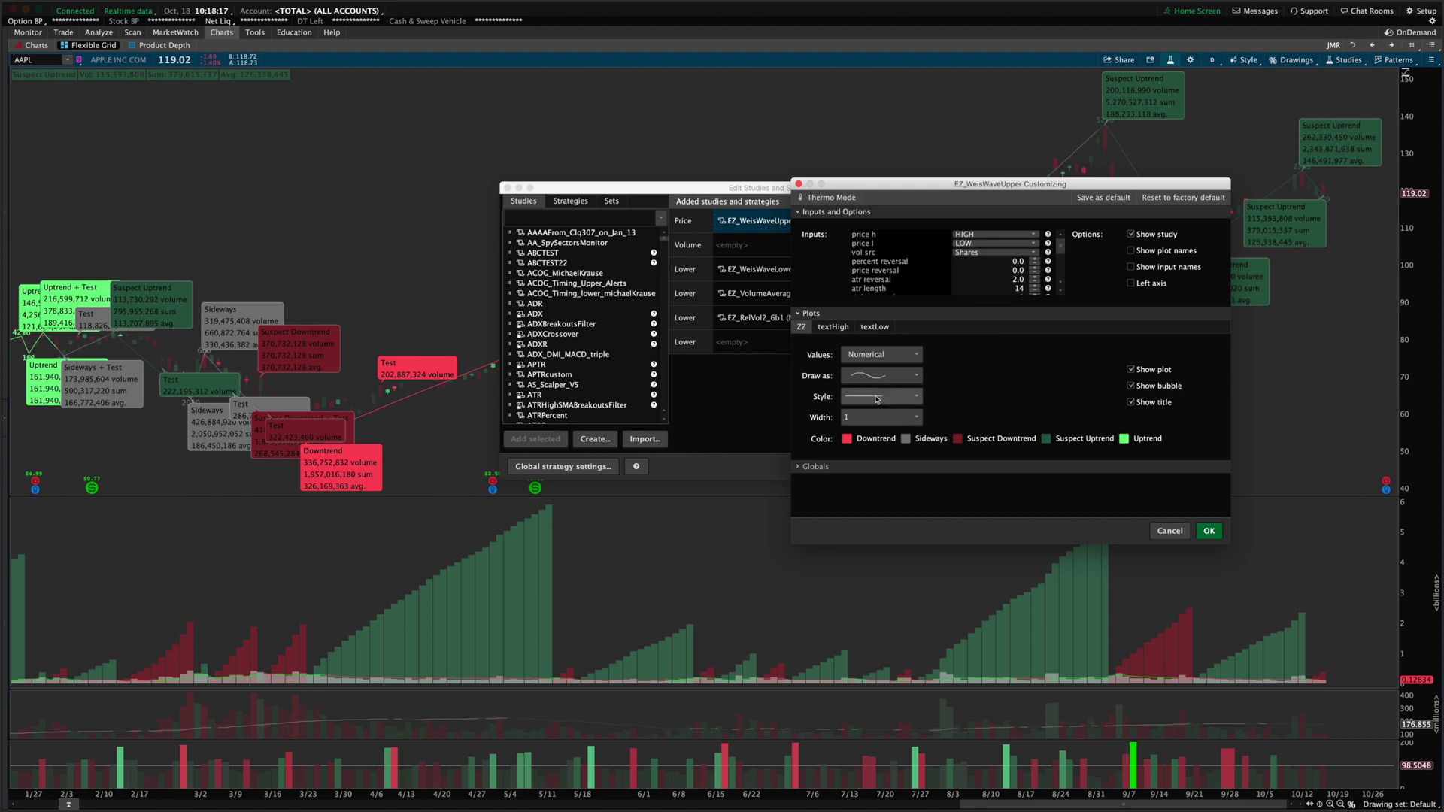
key(Return)
Search the studies for "zigzaghigh", add ZigZagHighLow to the price studies, and review its settings
click(575, 218)
text(z)
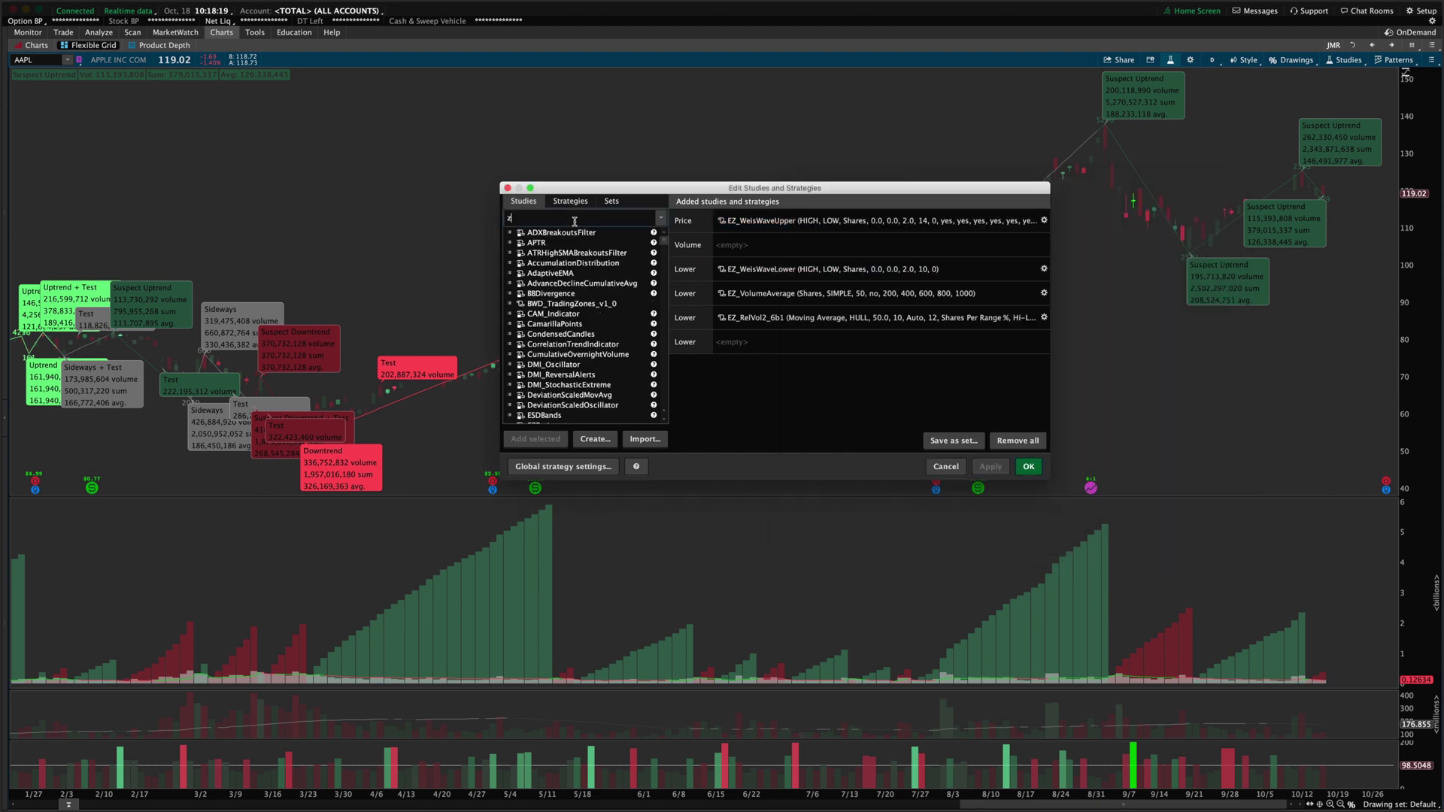
text(igzaghigh)
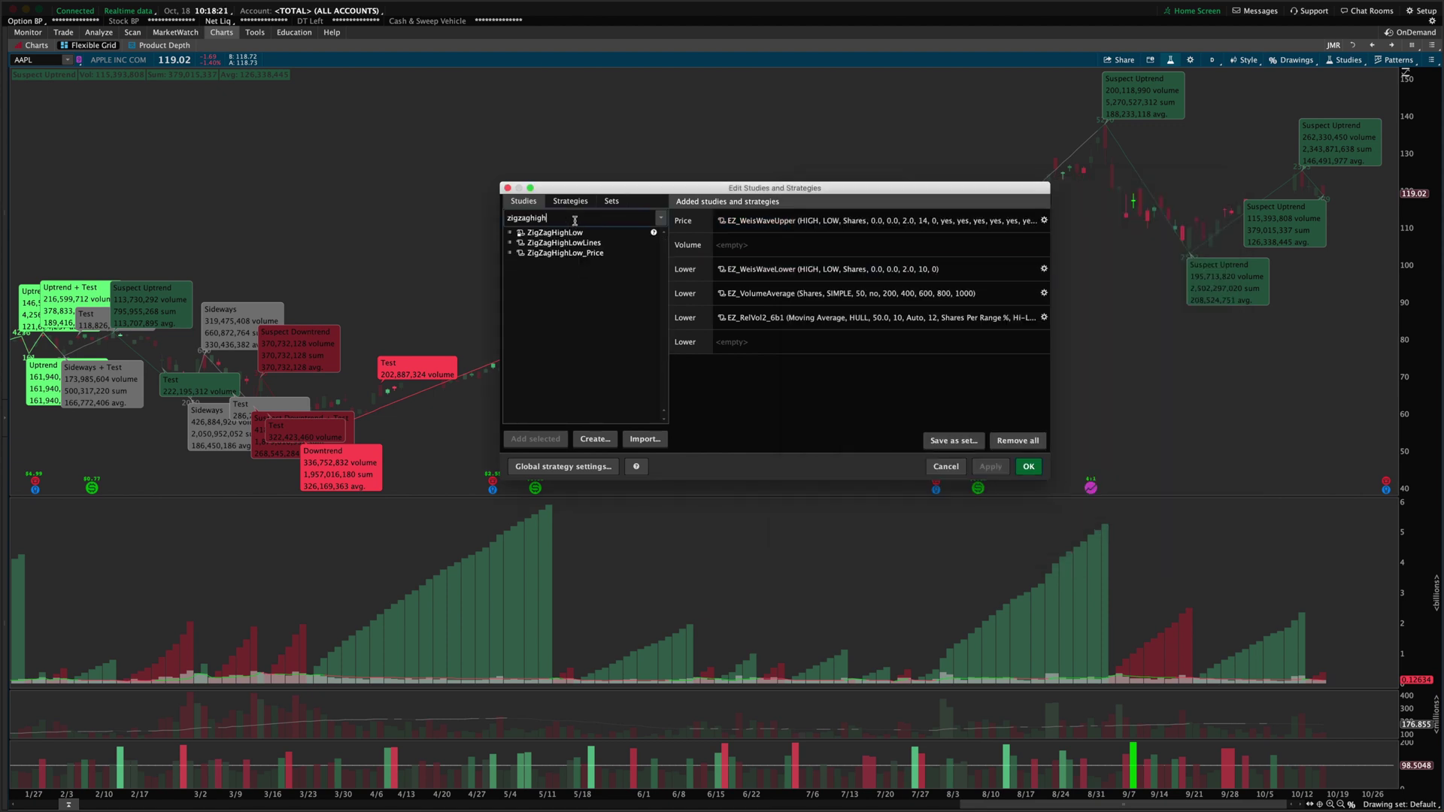
click(568, 234)
double_click(552, 237)
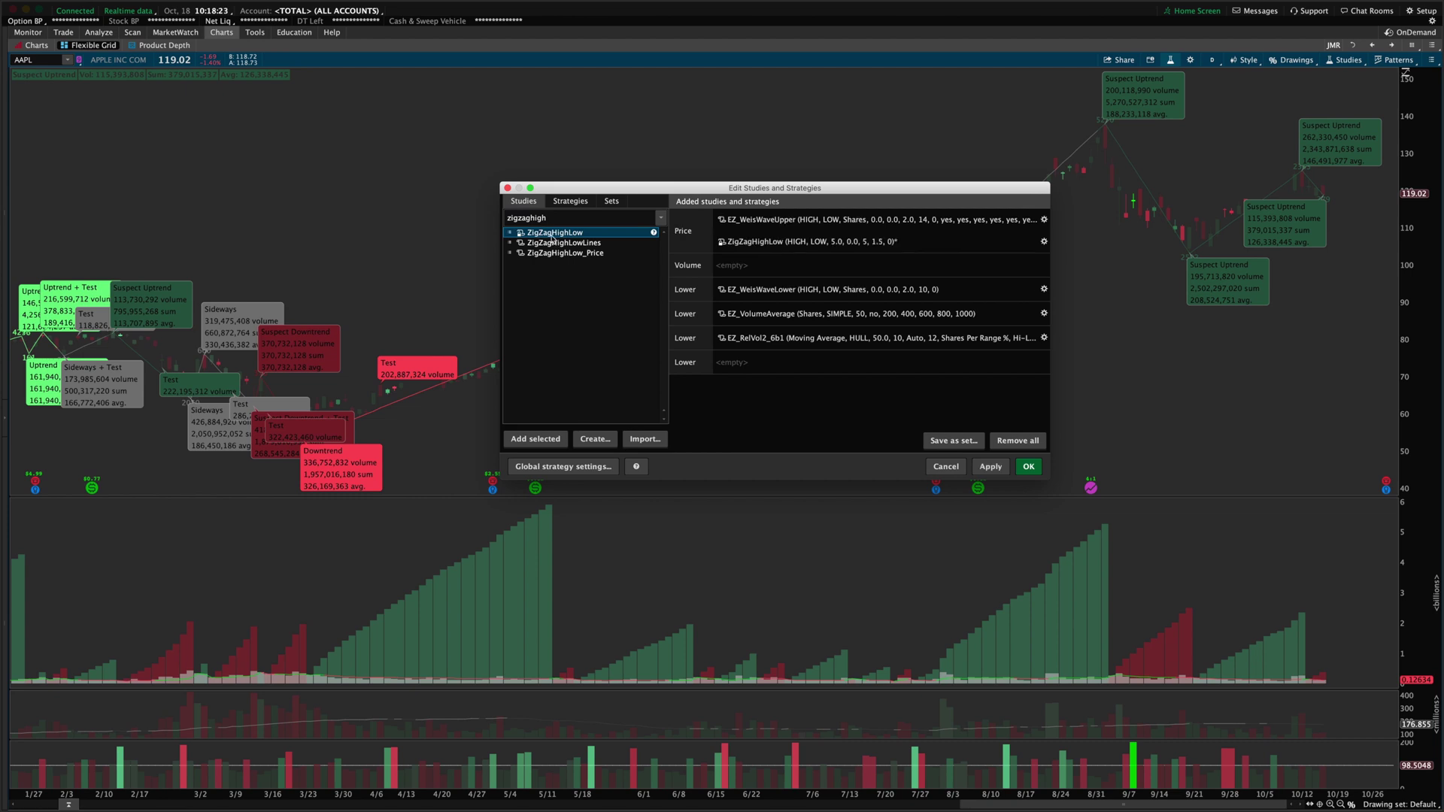
double_click(742, 240)
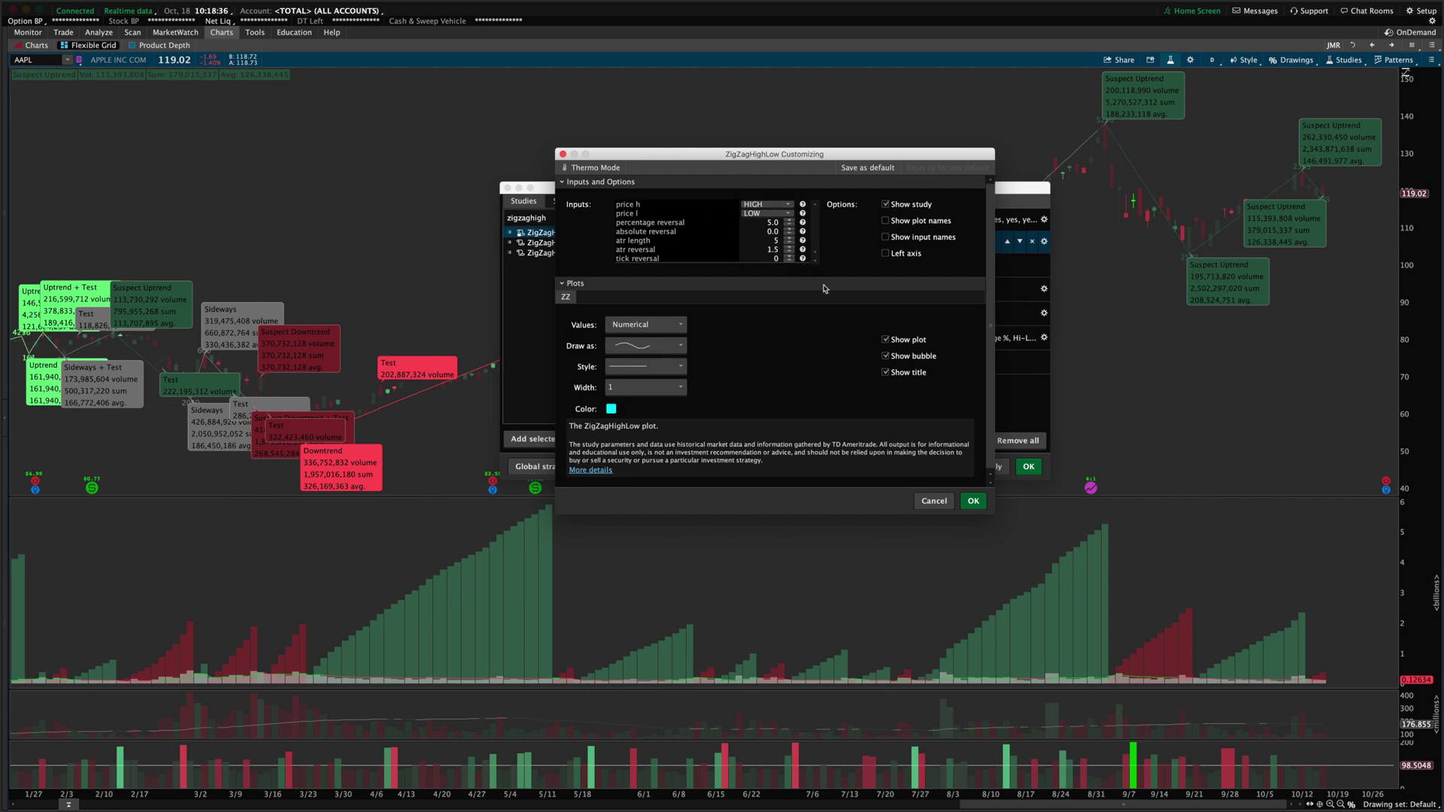
key(Return)
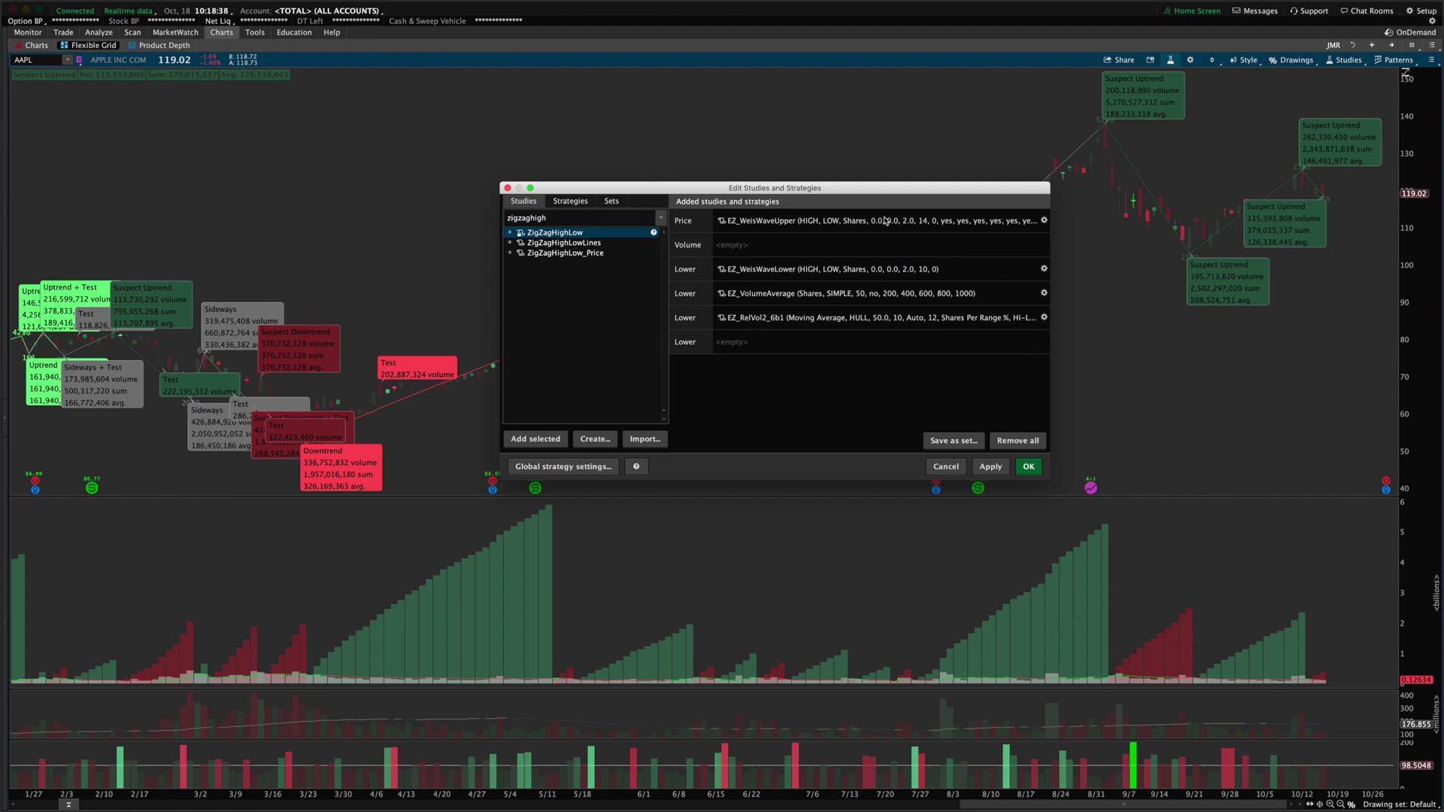
Reopen the EZ_WeisWaveUpper settings and examine the choices for the price h and vol src inputs
click(887, 220)
double_click(794, 219)
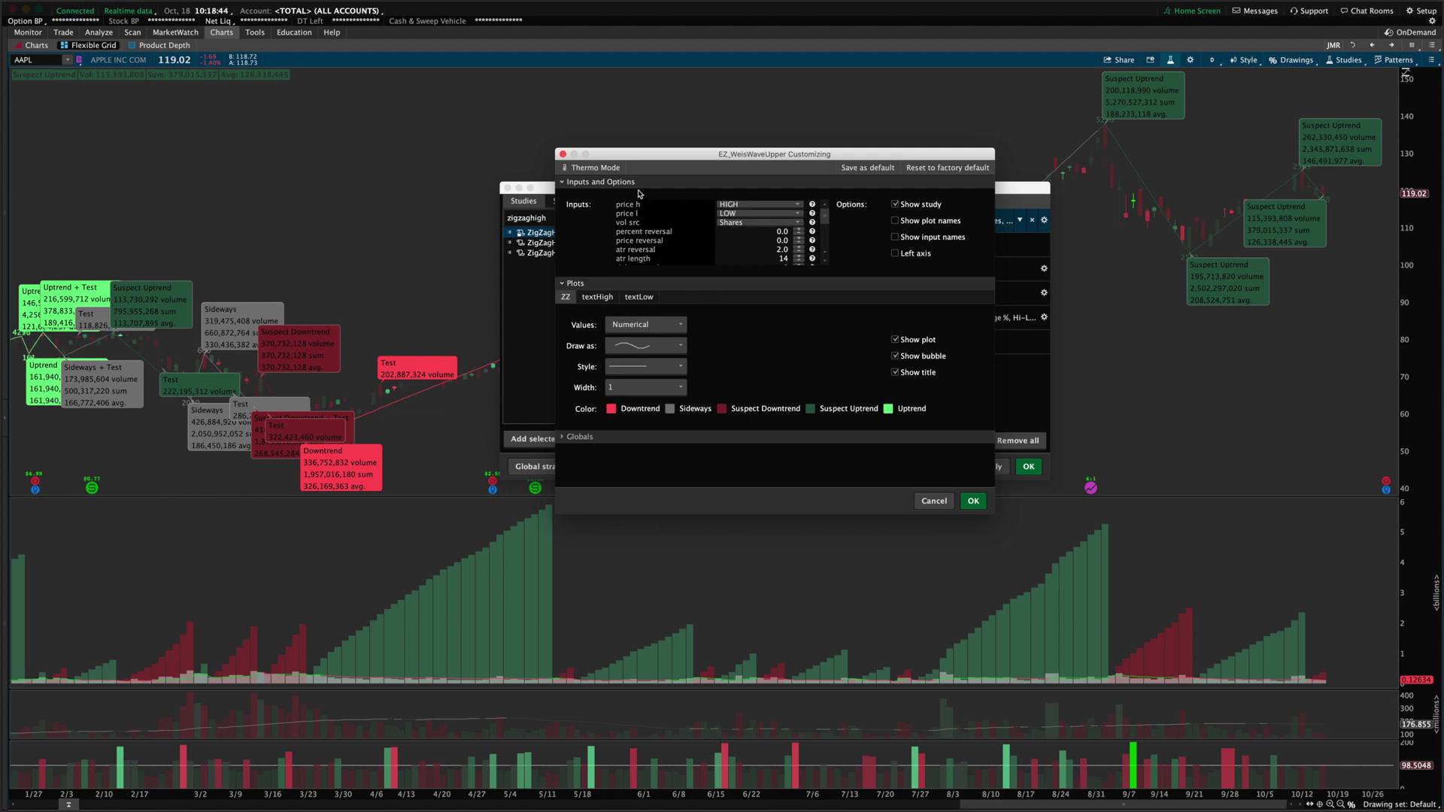
click(742, 206)
click(738, 204)
click(757, 205)
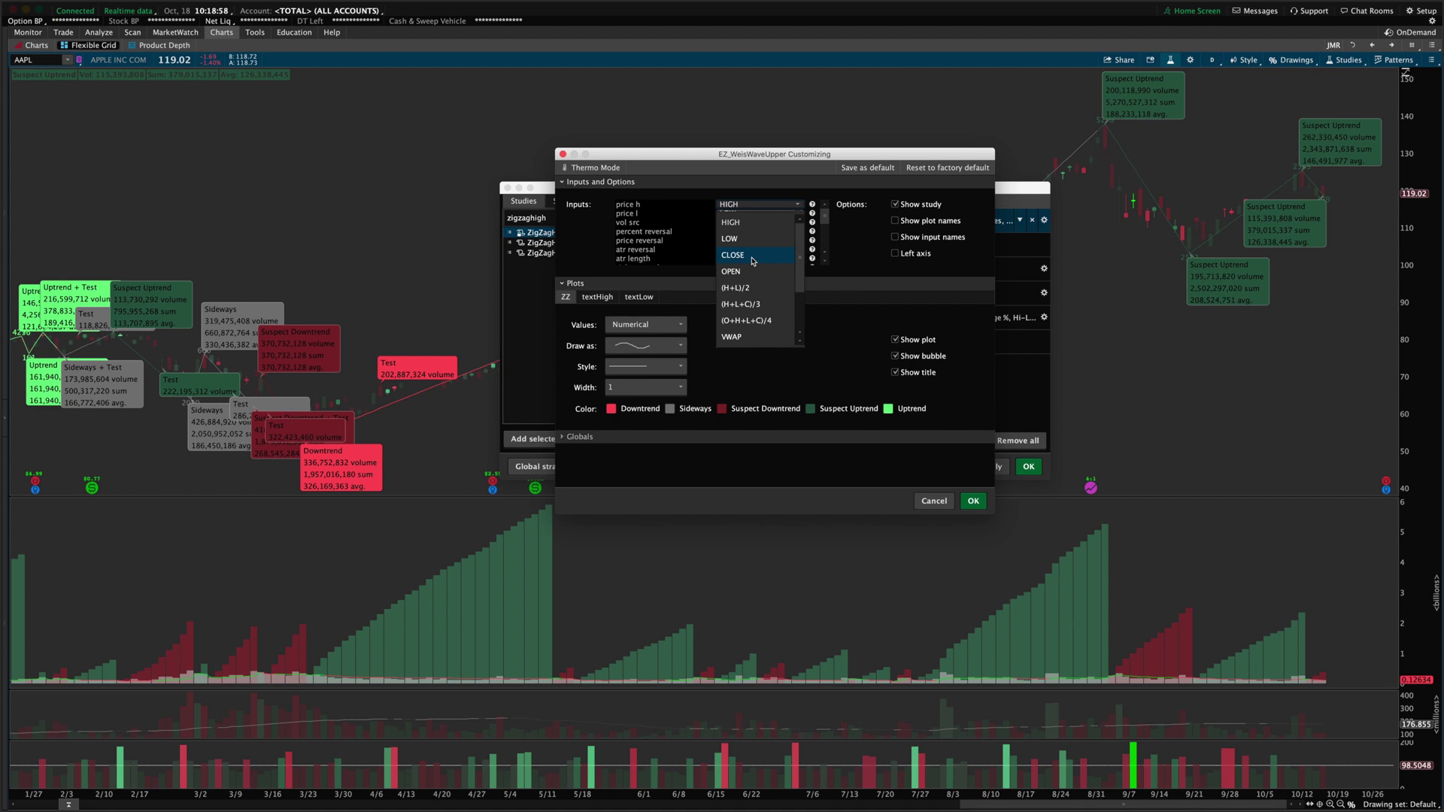
click(831, 254)
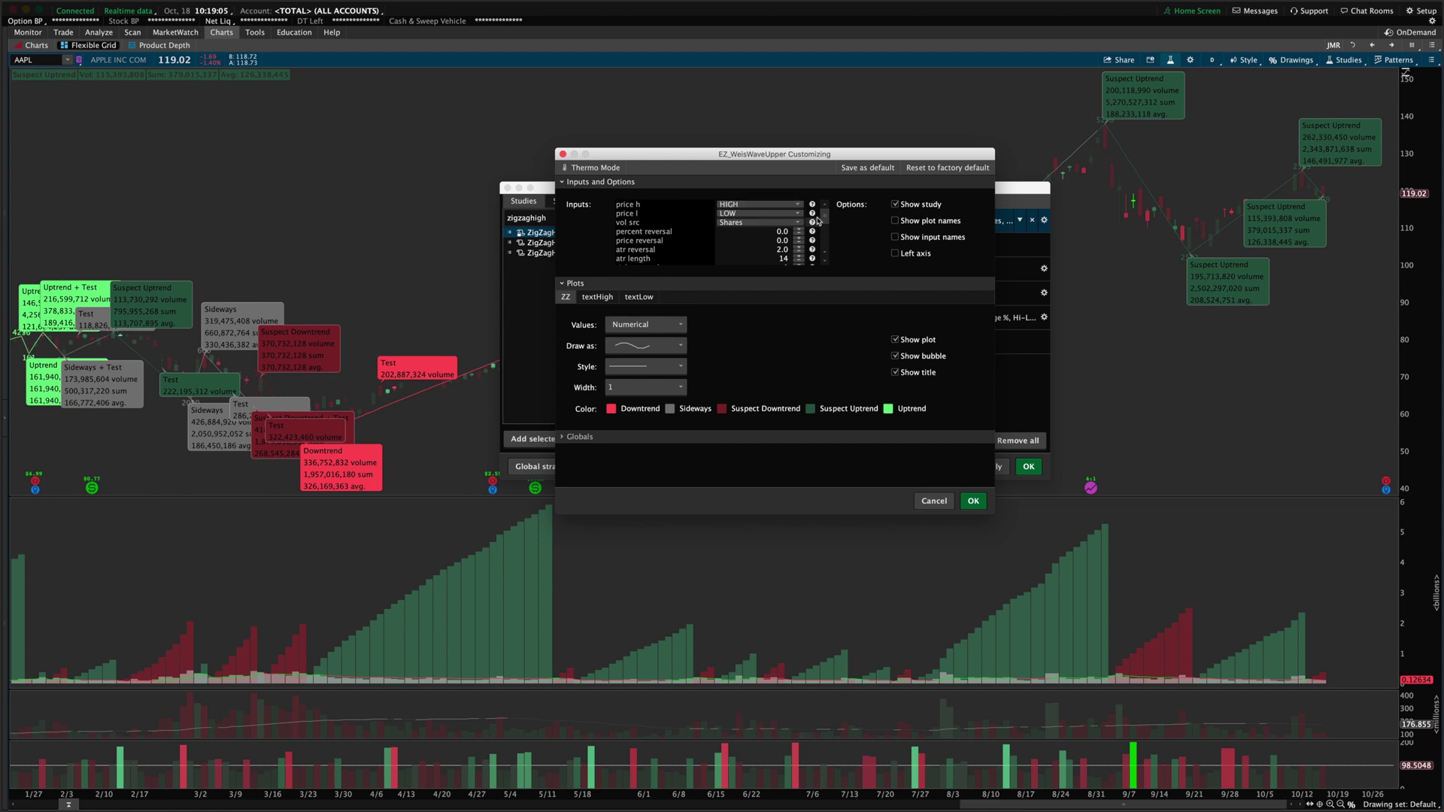
click(741, 224)
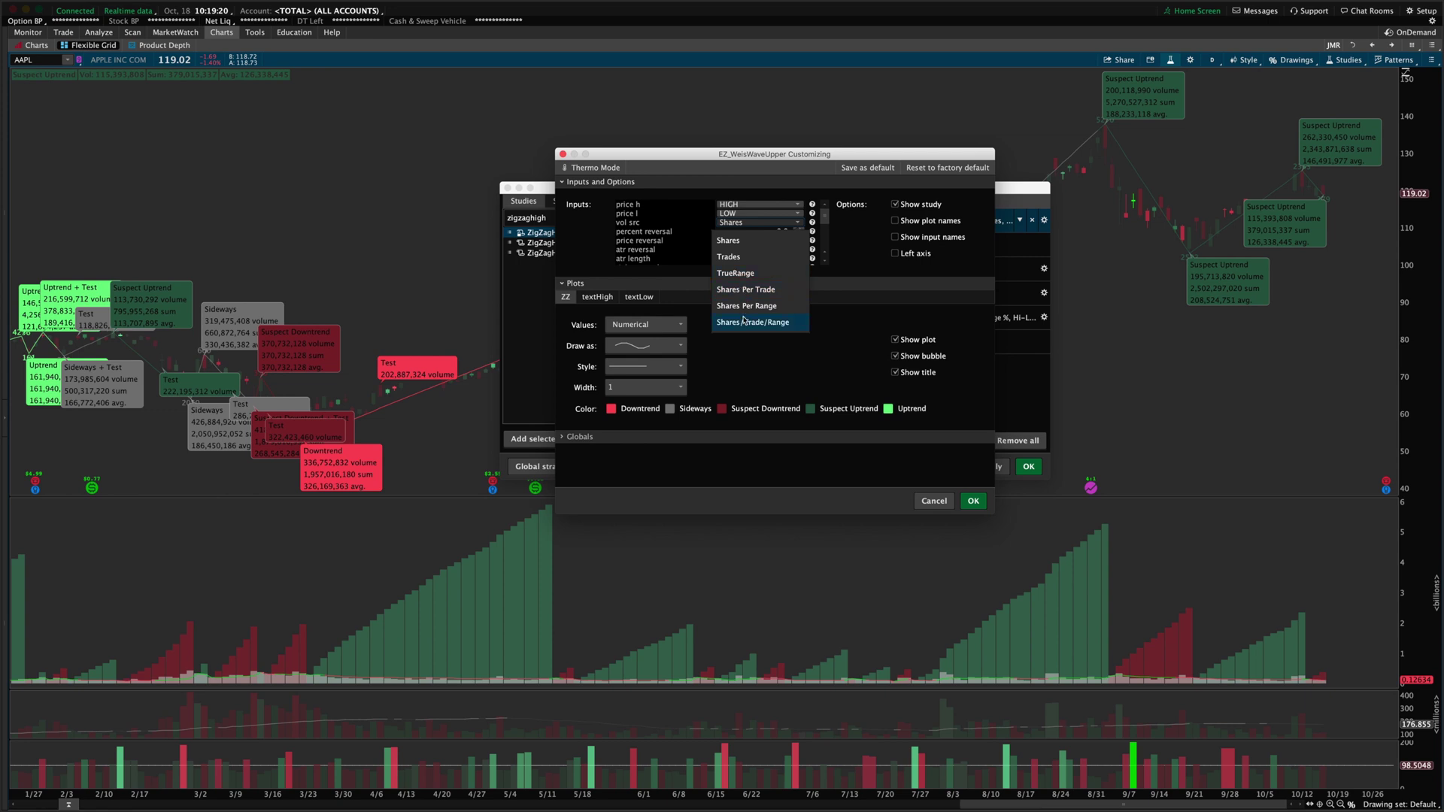
click(868, 250)
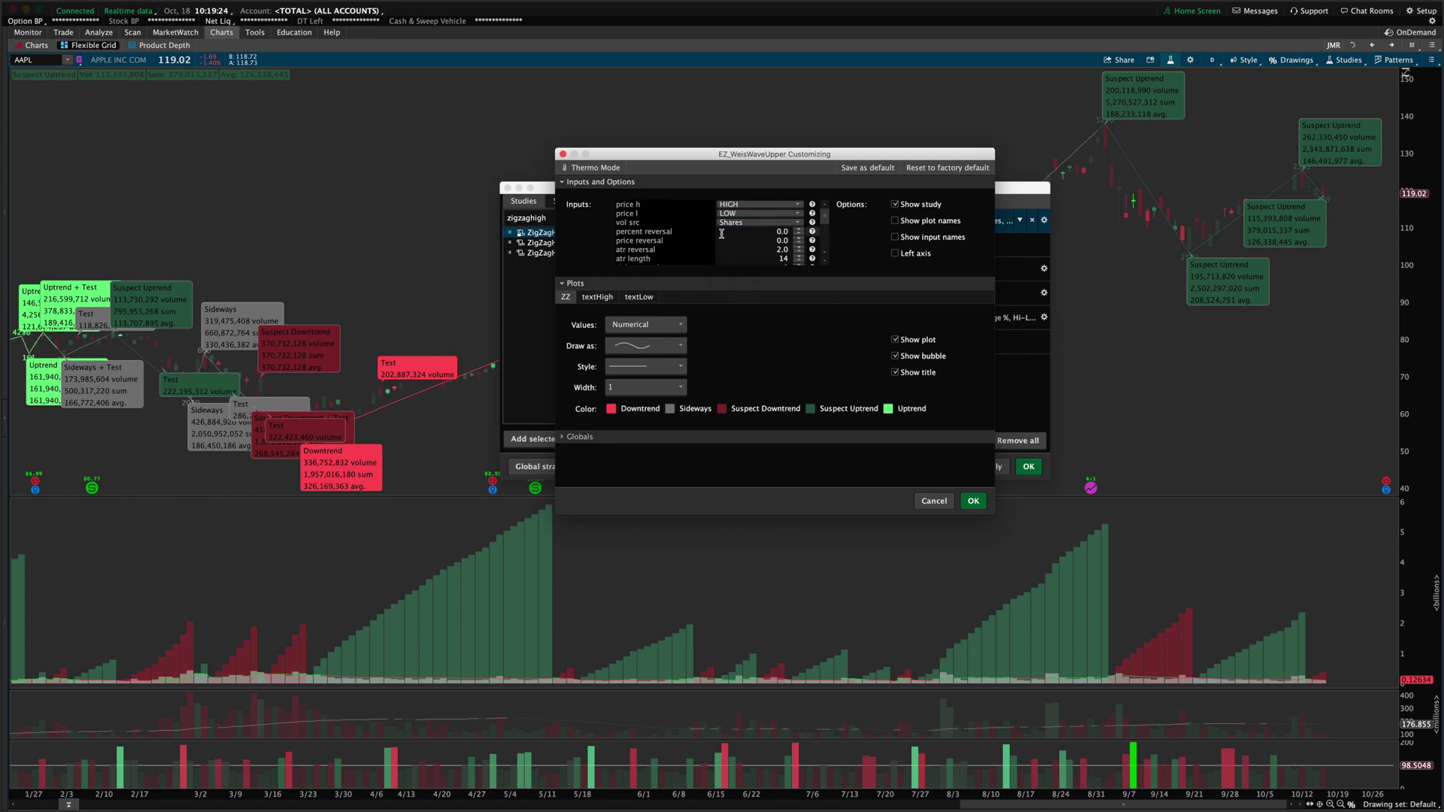
Examine the percent, price, ATR and tick reversal inputs of EZ_WeisWaveUpper
click(768, 233)
click(819, 234)
double_click(777, 241)
double_click(773, 240)
double_click(769, 248)
scroll(800, 233, down, 2)
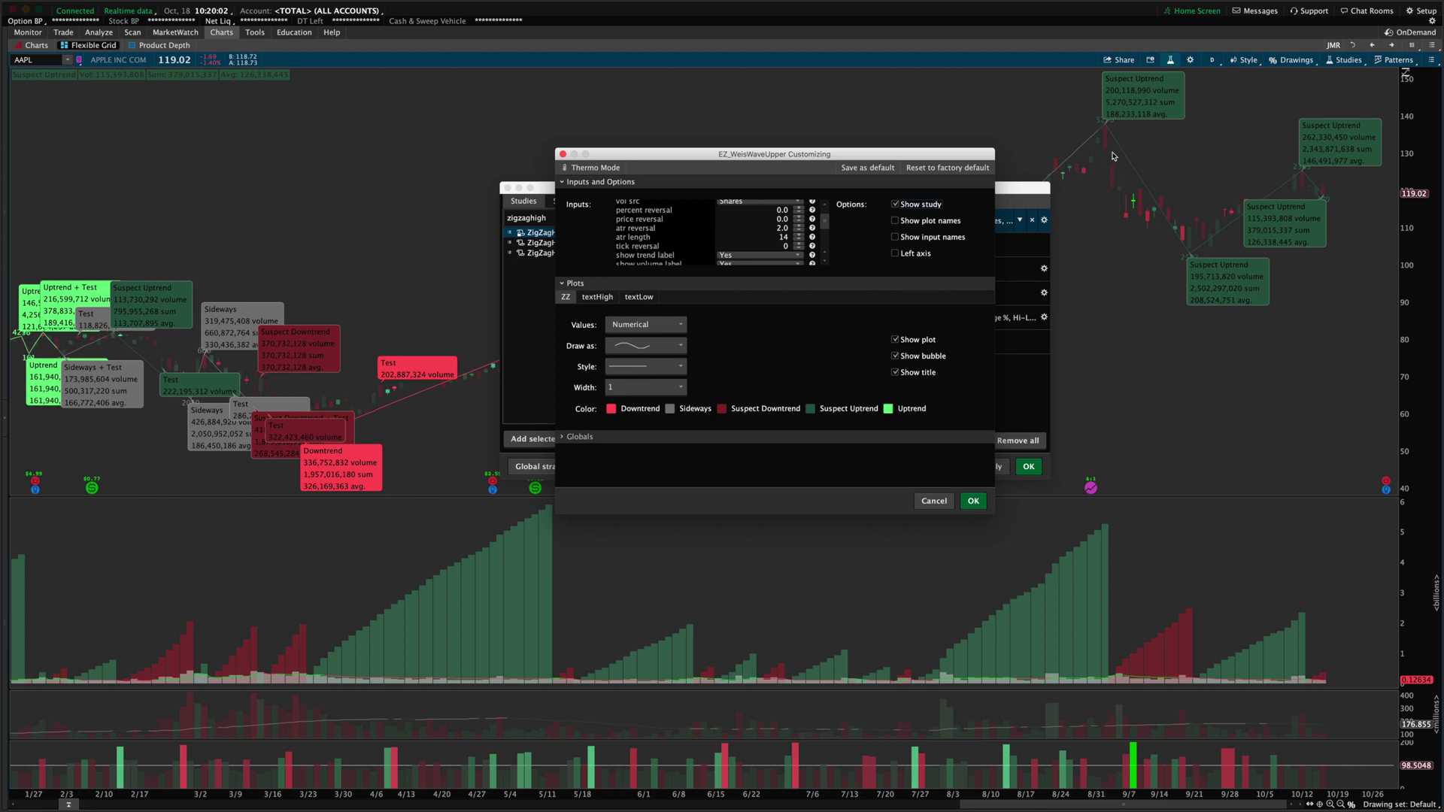
click(771, 228)
scroll(825, 227, down, 3)
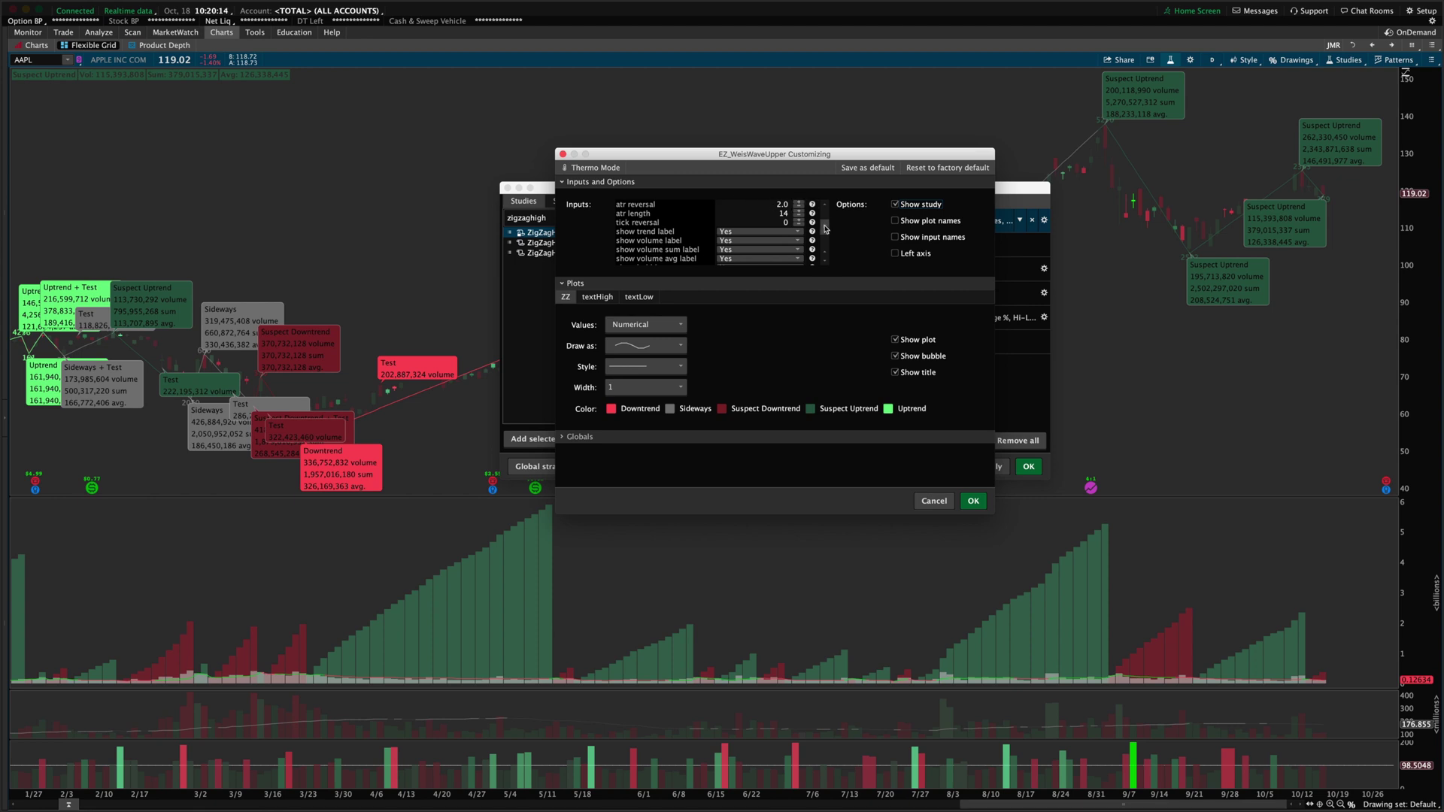
drag(825, 227, 825, 220)
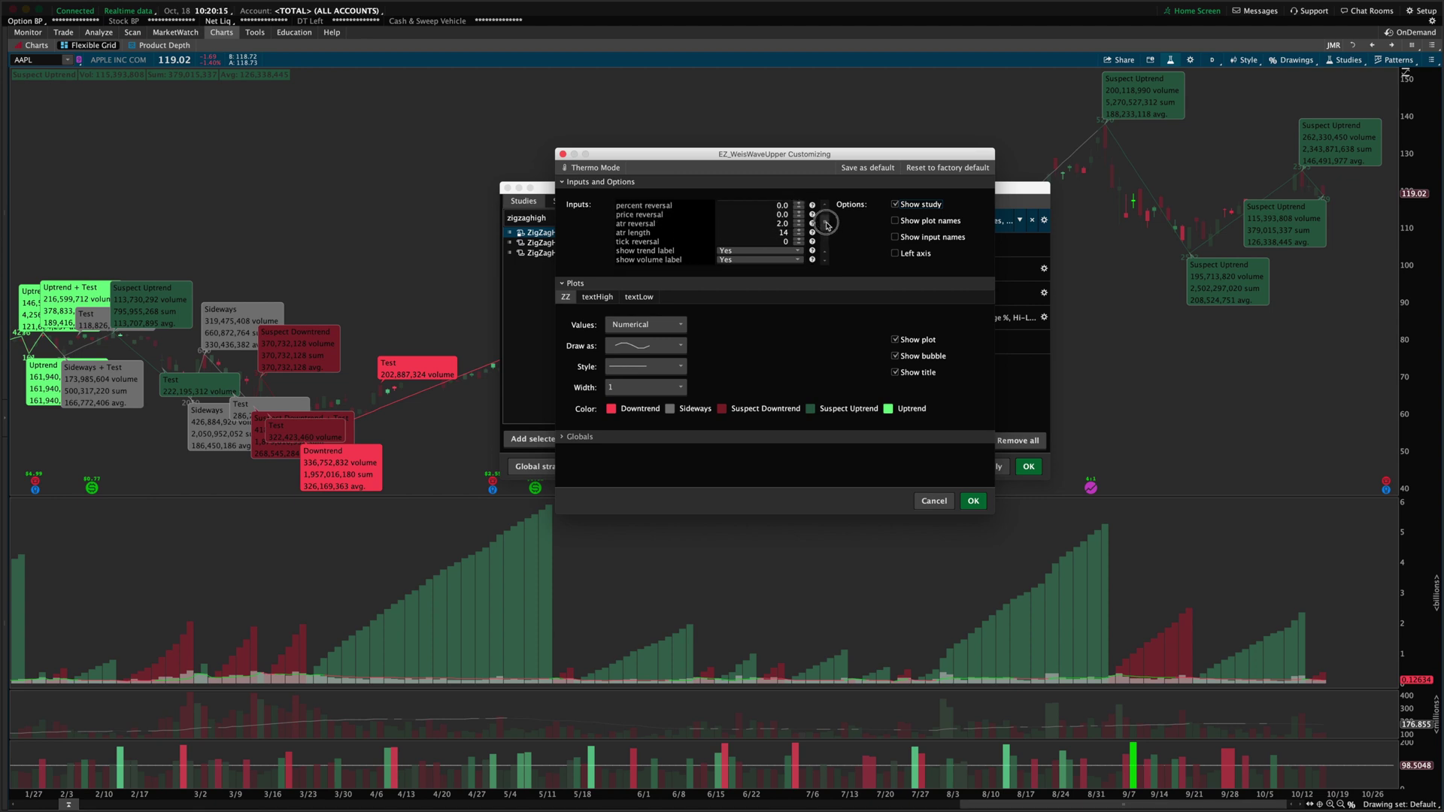
double_click(775, 223)
click(827, 225)
scroll(828, 226, down, 2)
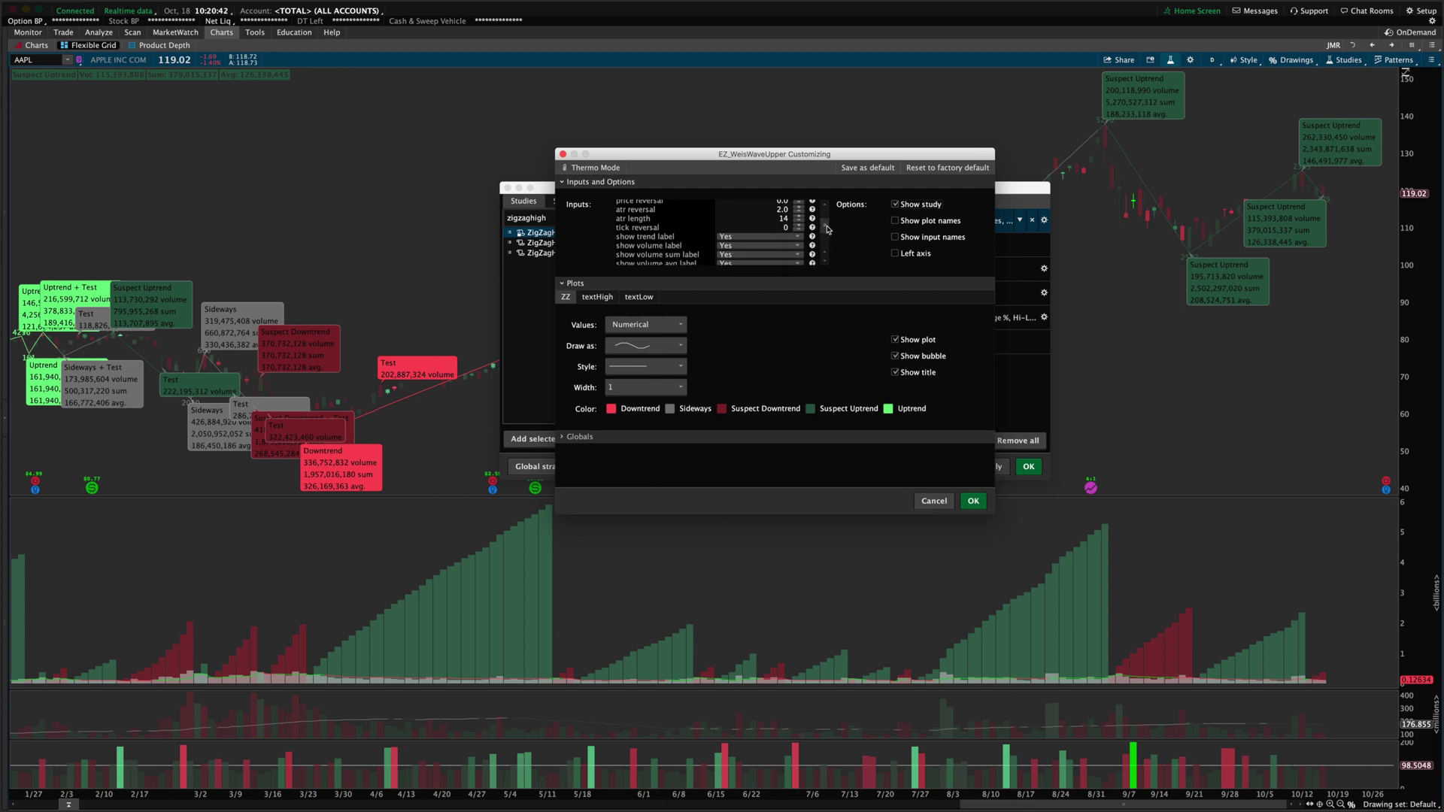
Review the trend and volume label inputs of EZ_WeisWaveUpper and expand its global color settings
drag(825, 226, 826, 238)
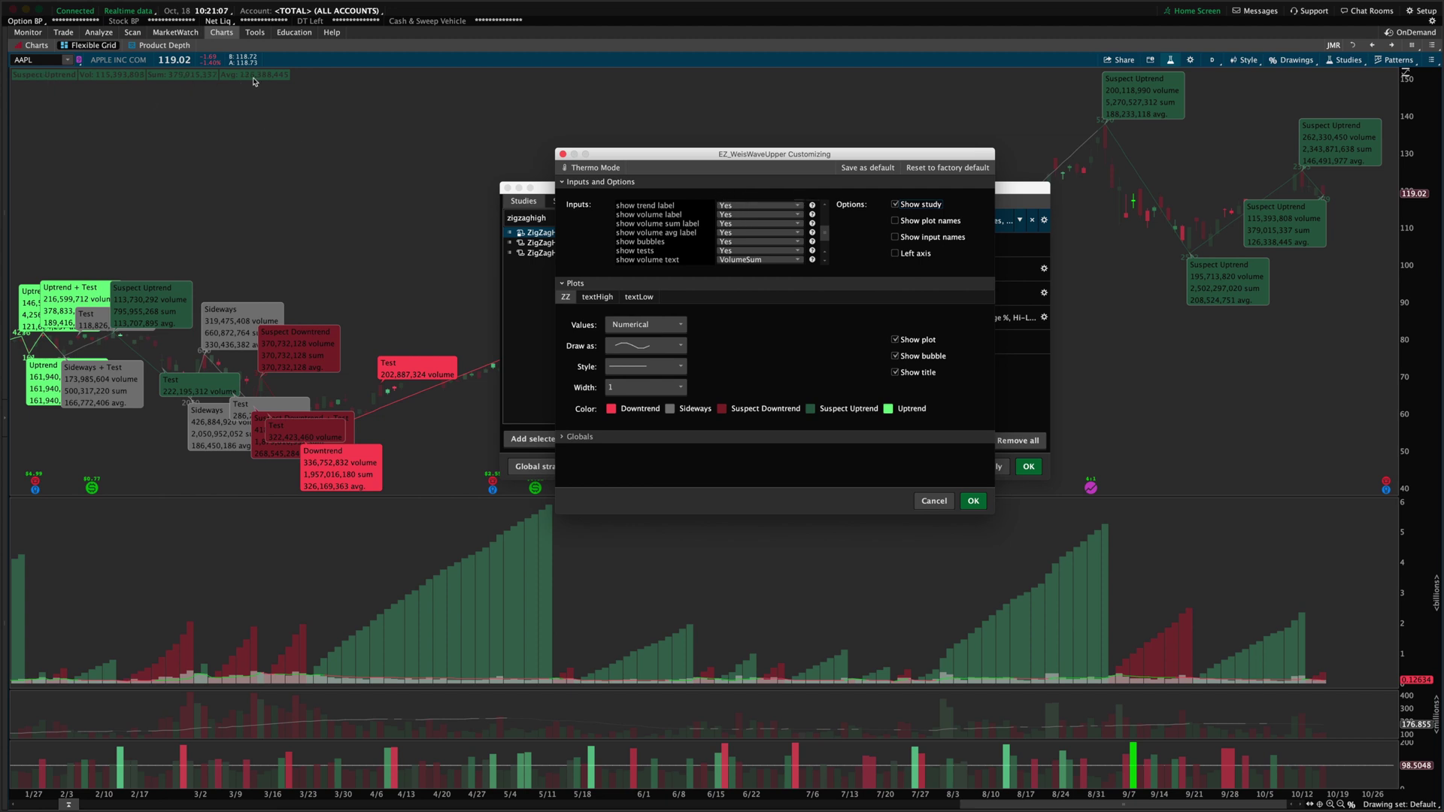
click(574, 441)
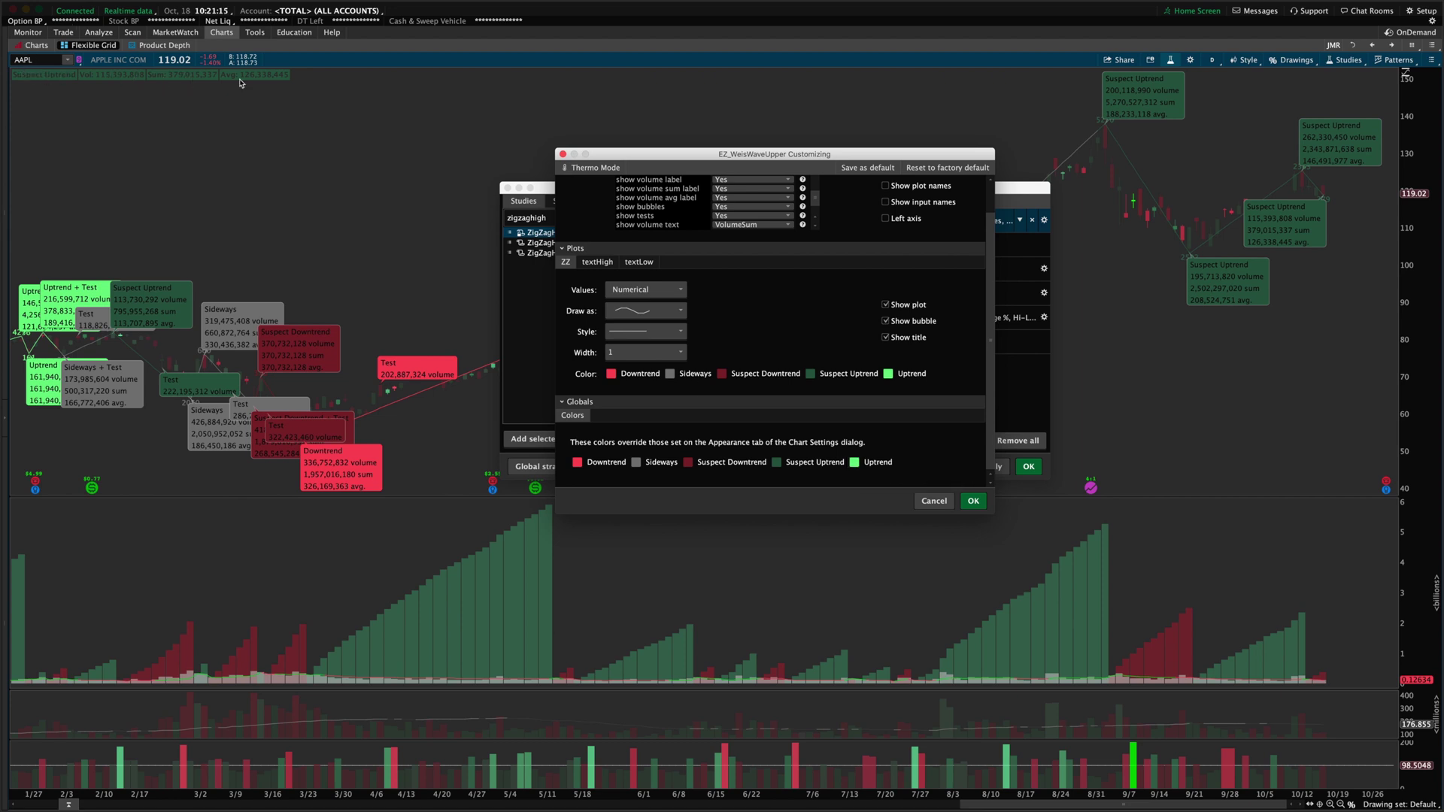
scroll(602, 220, up, 2)
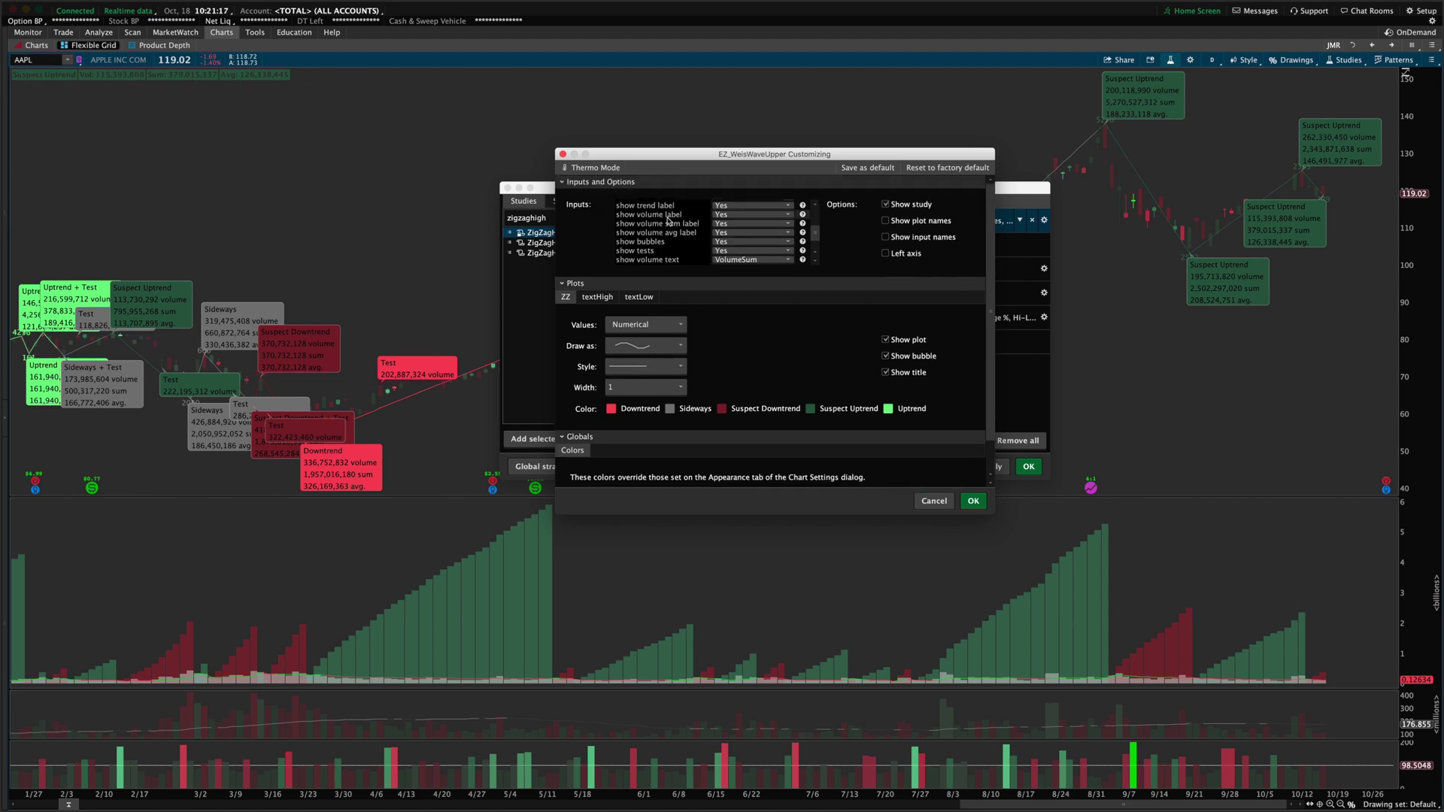
scroll(640, 233, up, 2)
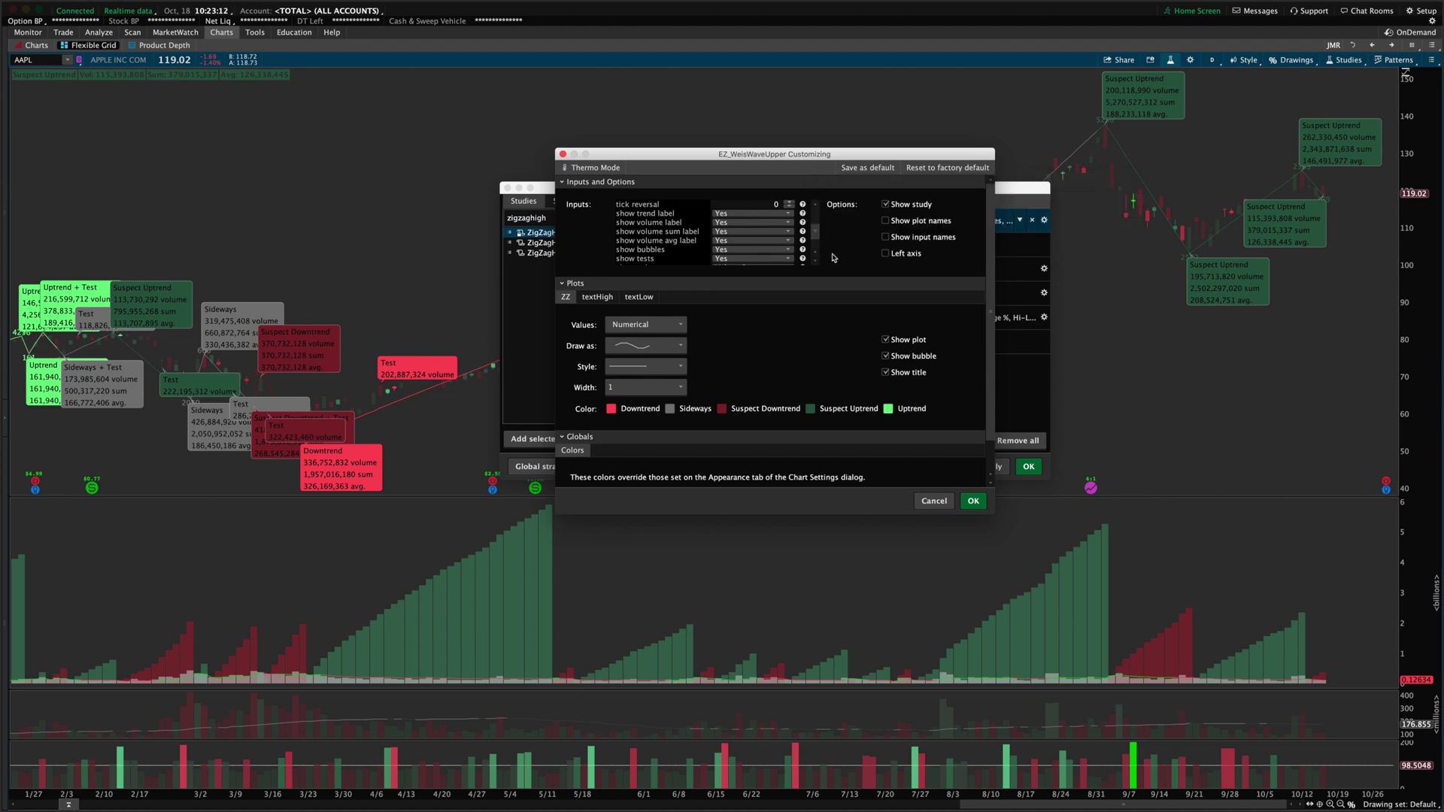
Set both show tests and show bubbles to No for EZ_WeisWaveUpper and apply the change to the chart
drag(817, 232, 818, 243)
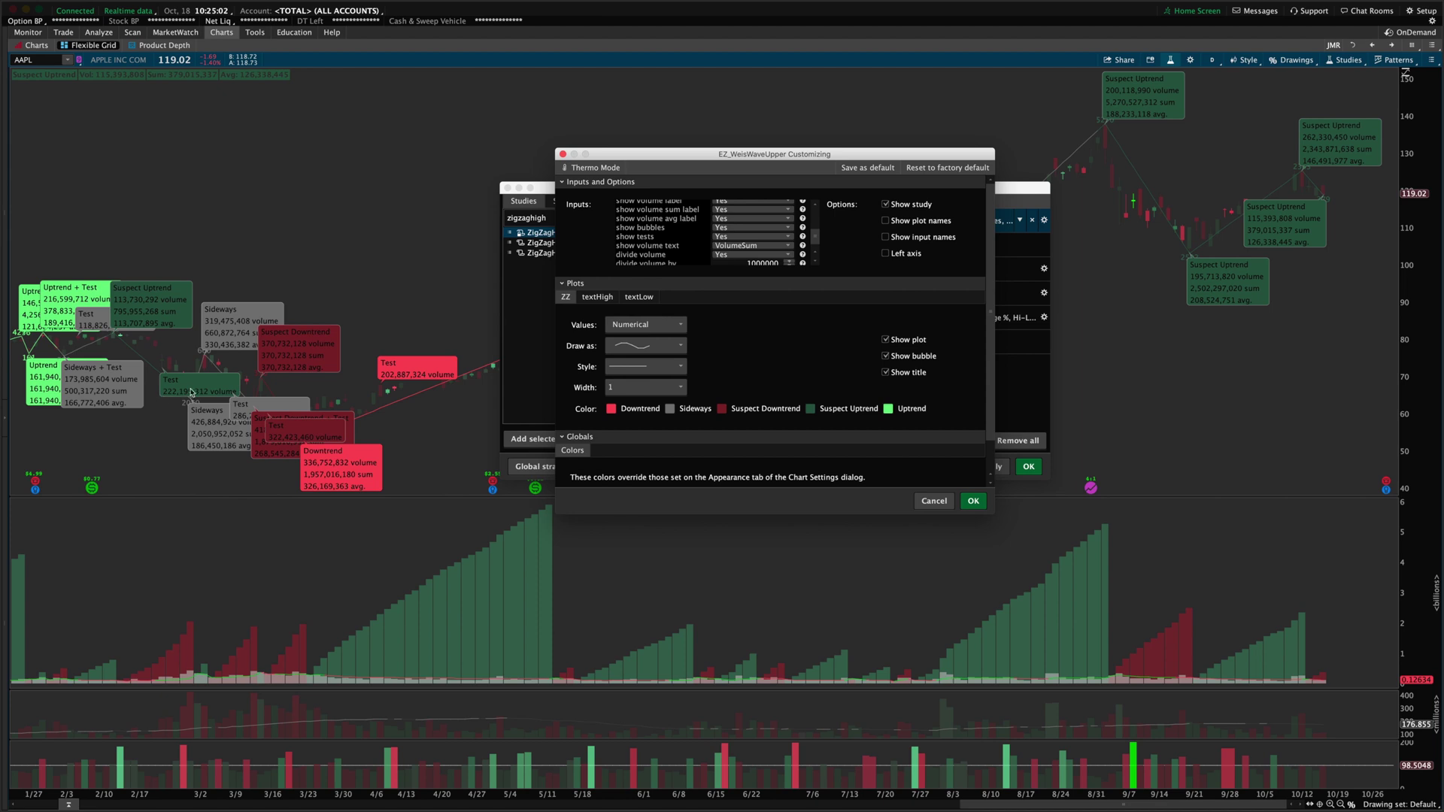
click(721, 238)
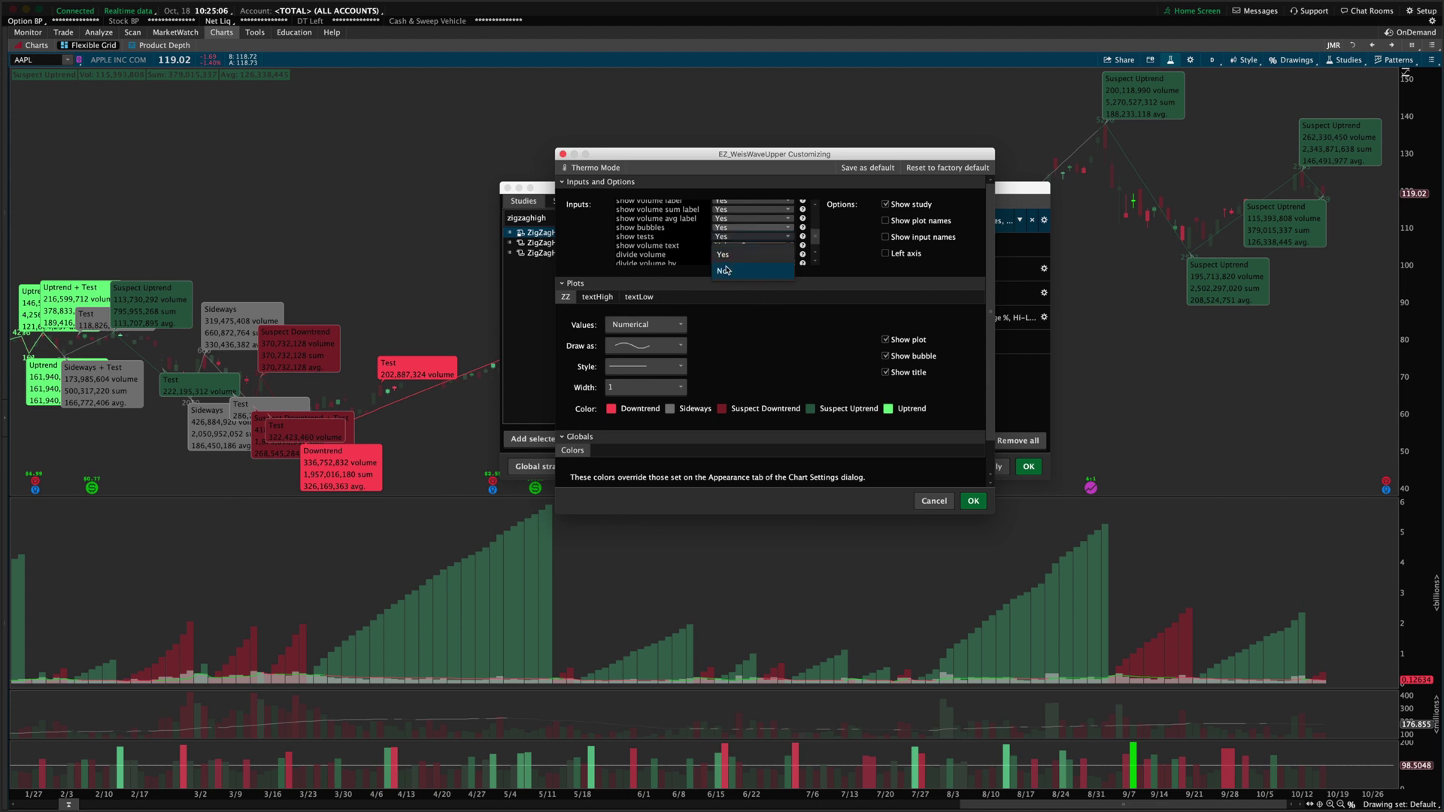
click(727, 271)
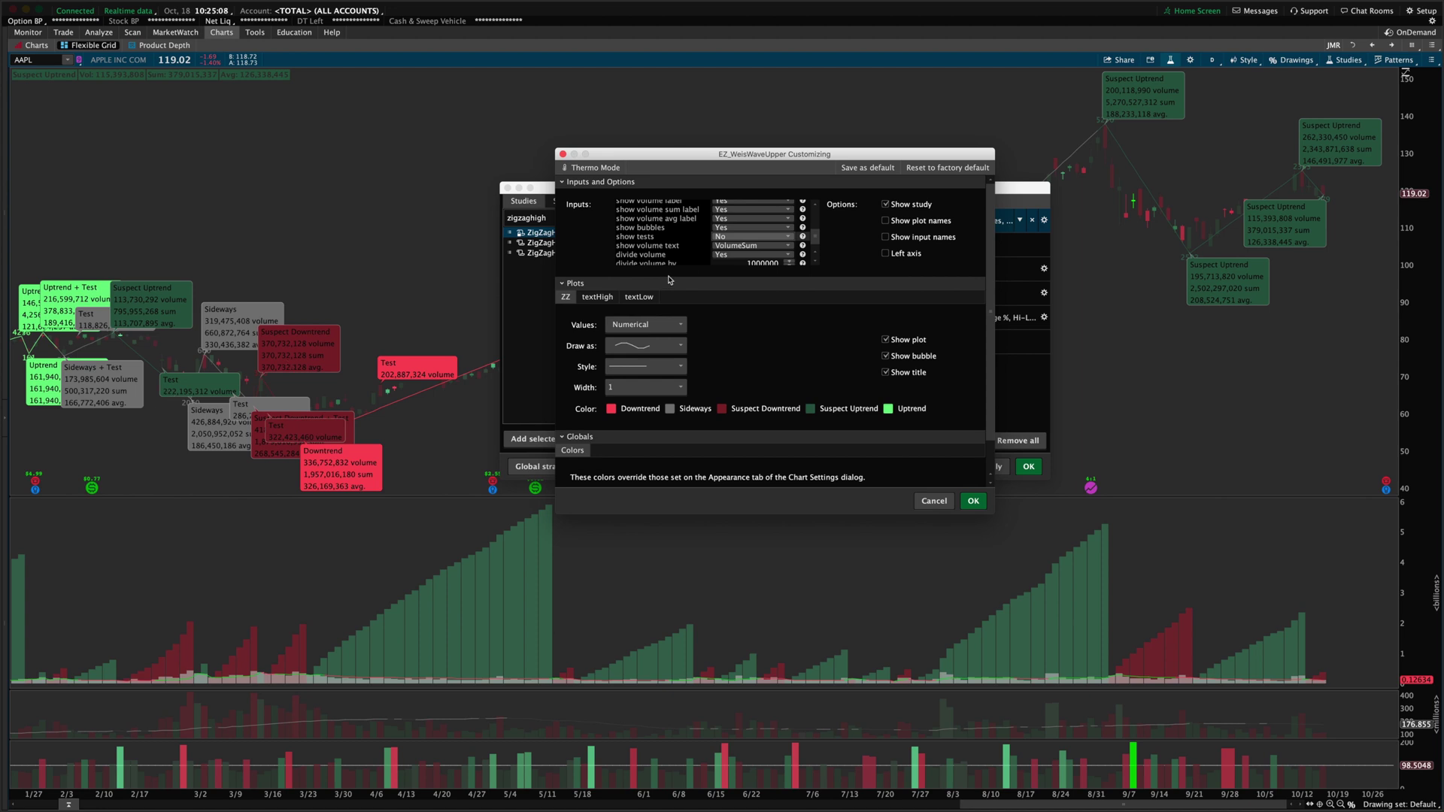
click(730, 229)
click(735, 262)
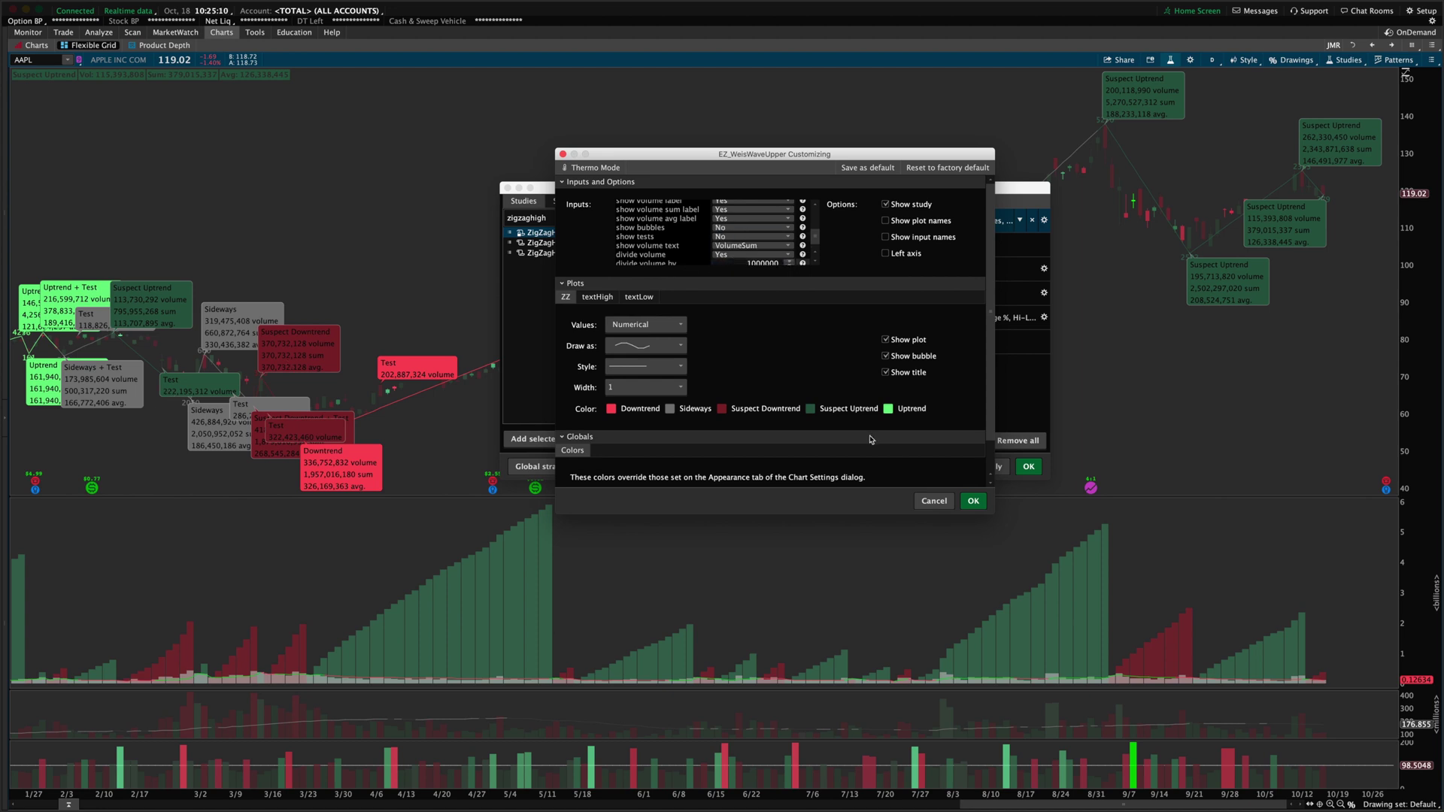
click(974, 501)
click(1003, 467)
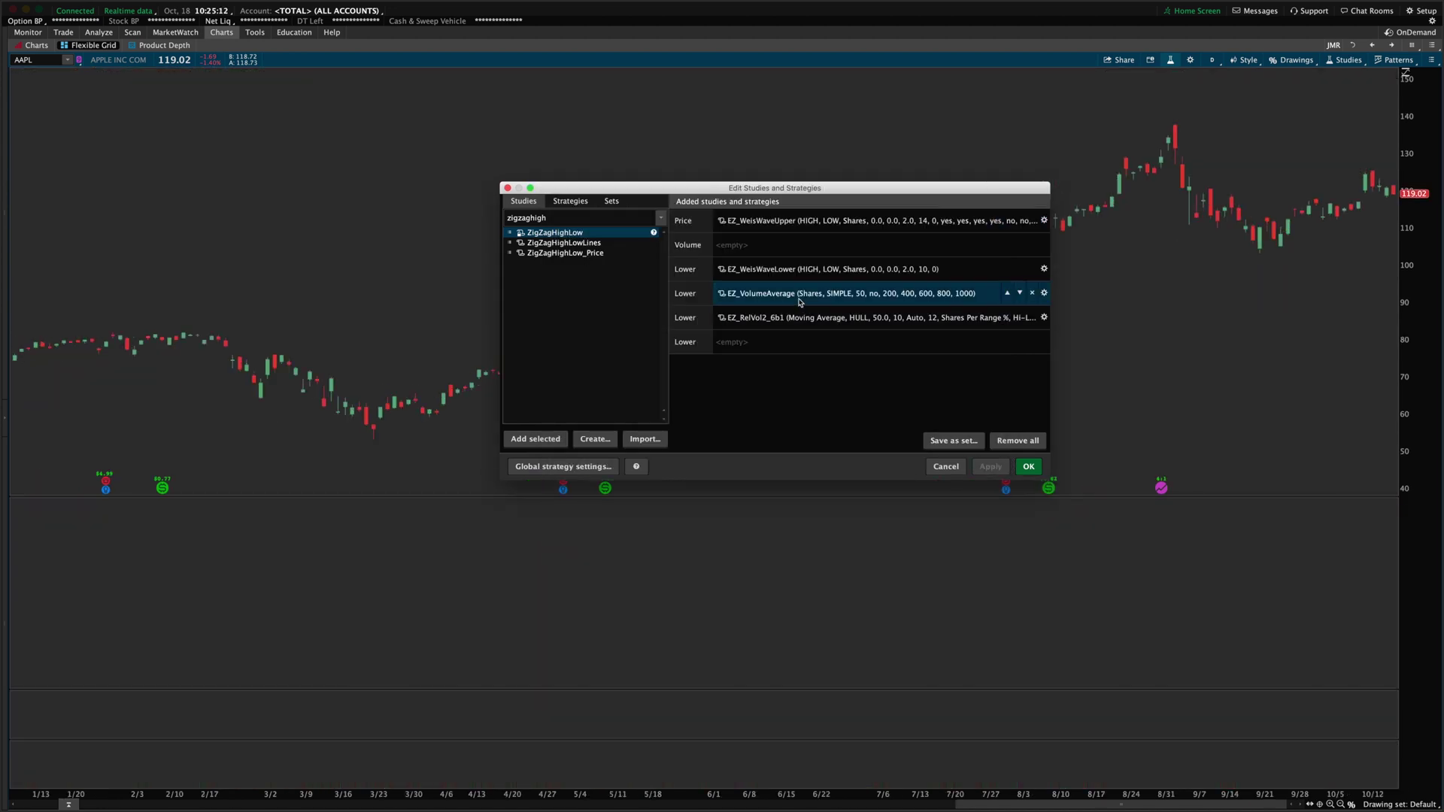
Reopen the EZ_WeisWaveUpper settings and examine the choices for the show volume text input
double_click(820, 224)
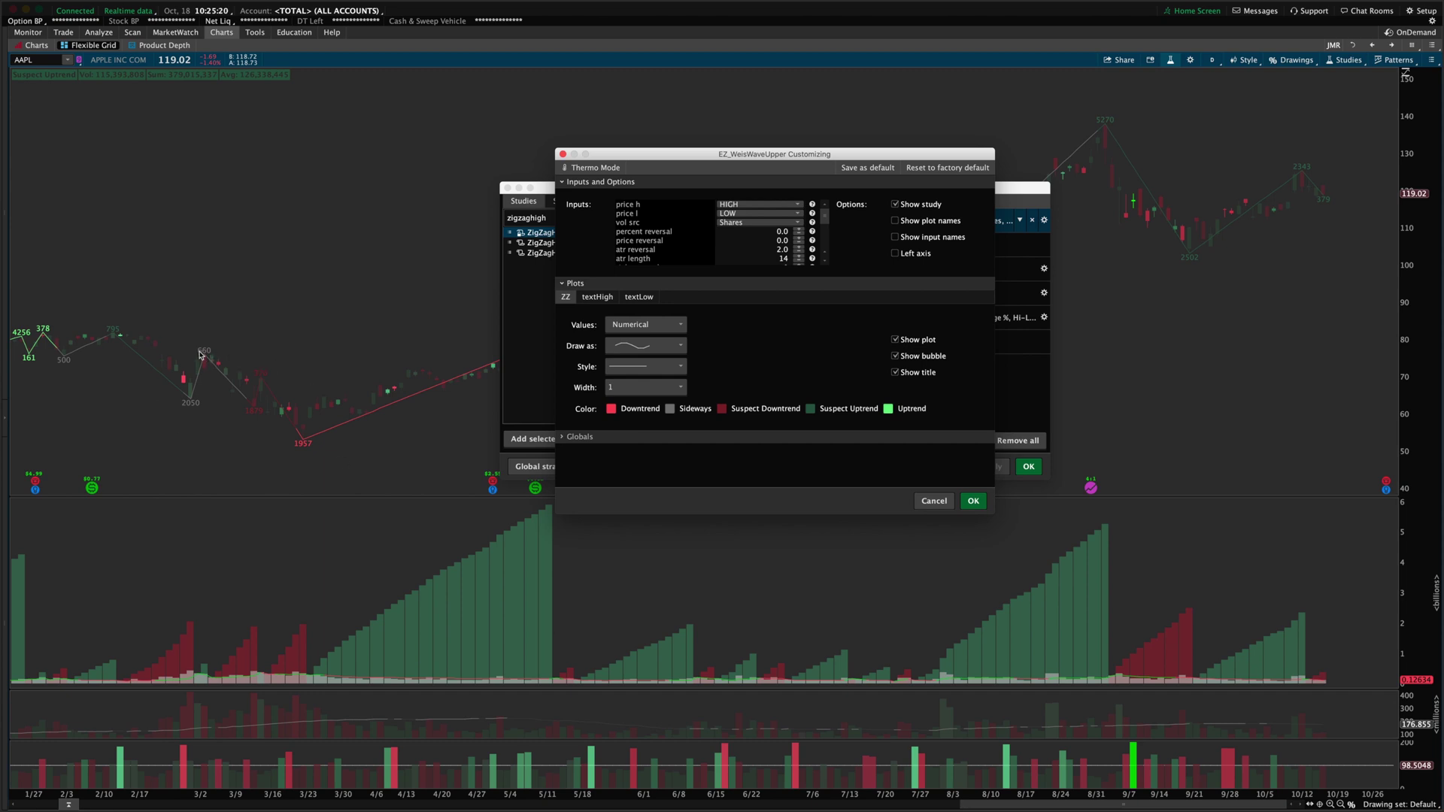
drag(827, 214, 828, 248)
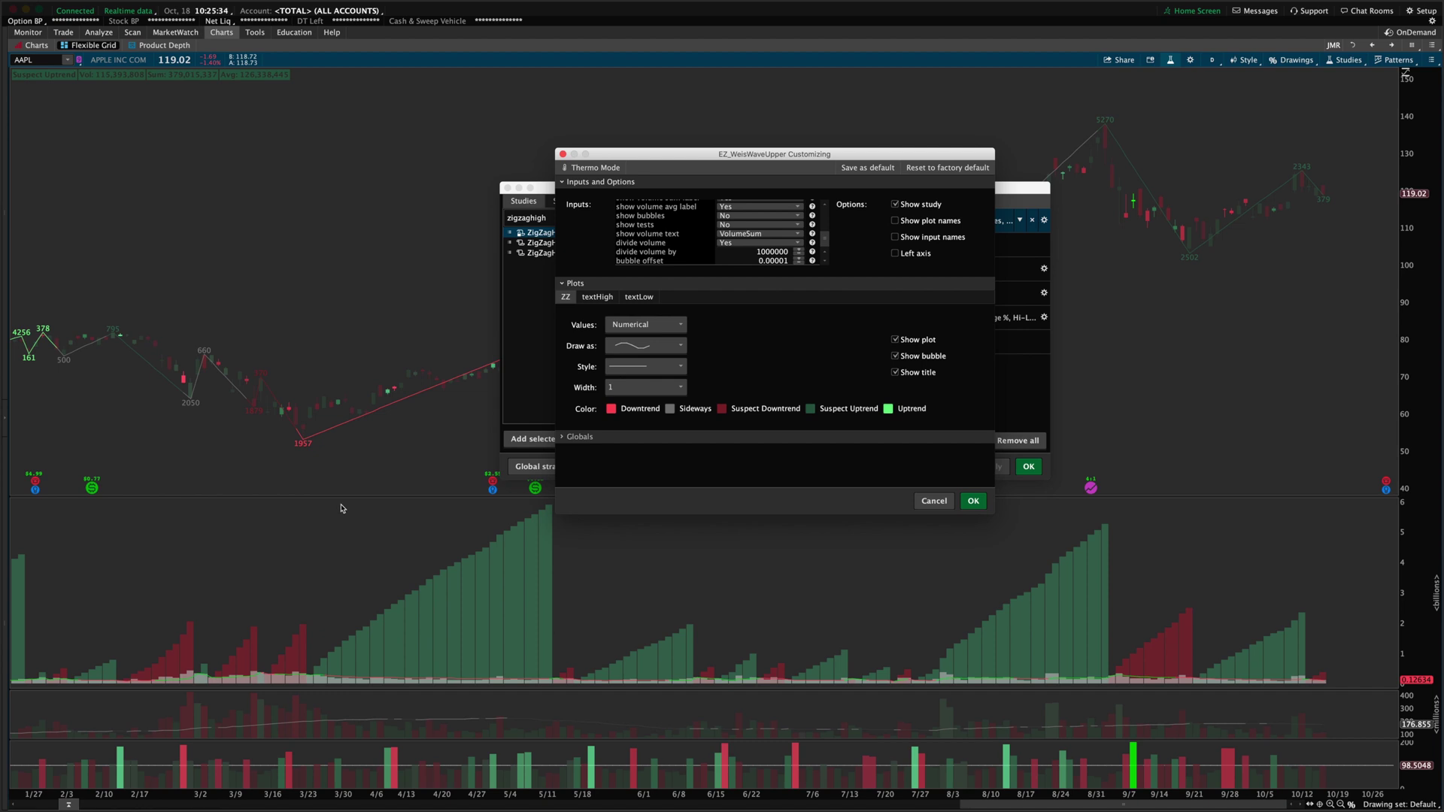
drag(825, 242, 825, 251)
click(751, 237)
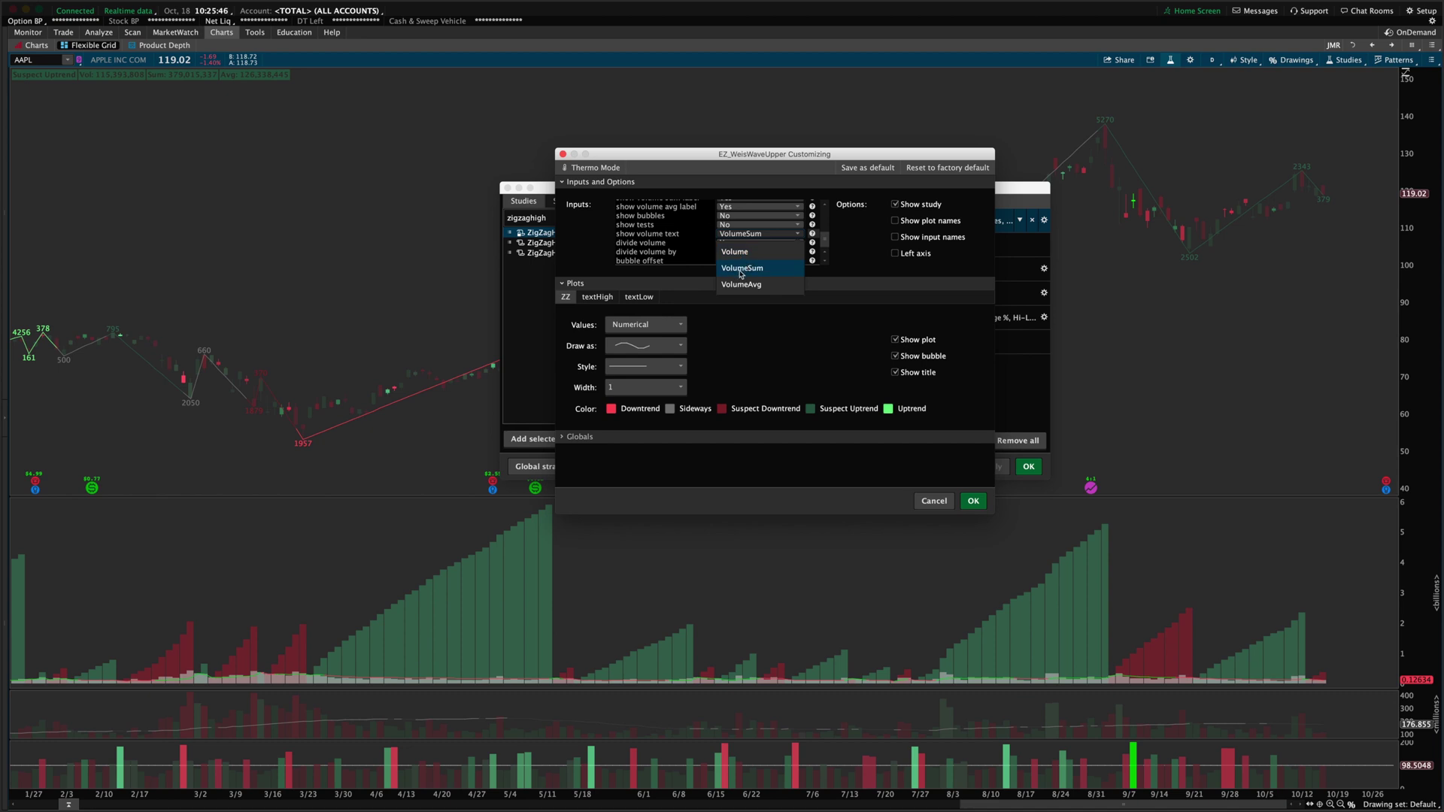
click(793, 343)
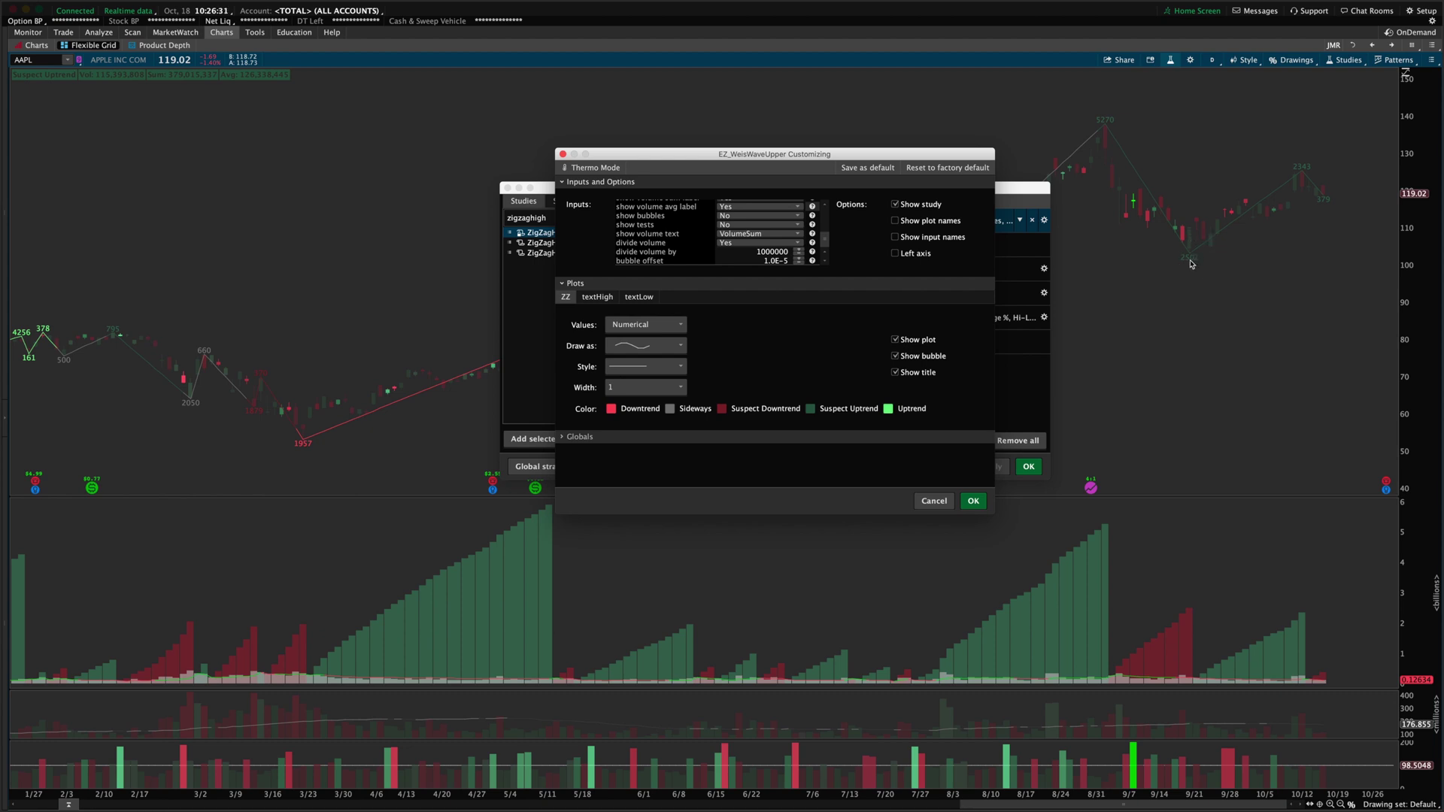
Examine the divide volume, divide volume by and bubble offset inputs of EZ_WeisWaveUpper
double_click(751, 251)
key(Return)
click(729, 243)
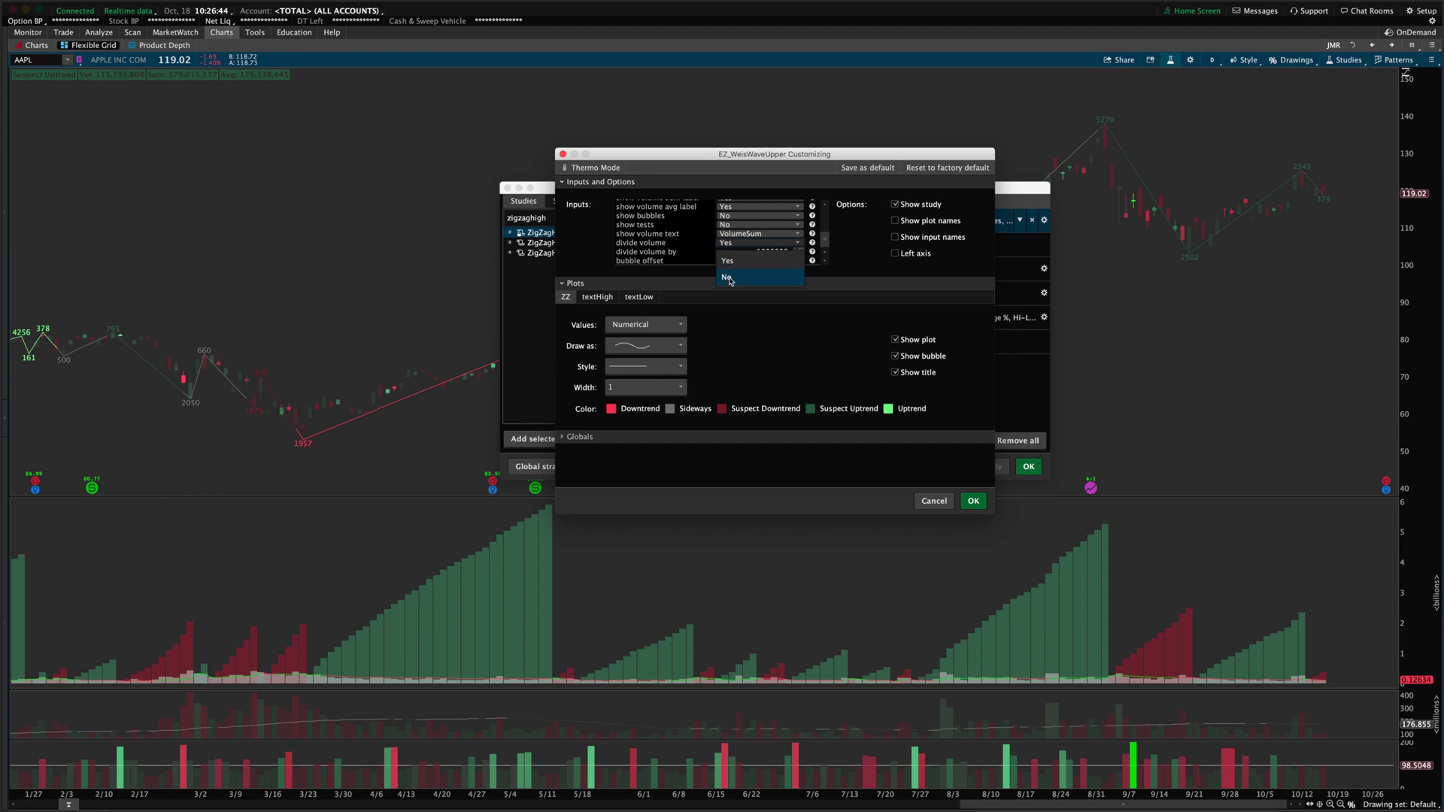
click(808, 253)
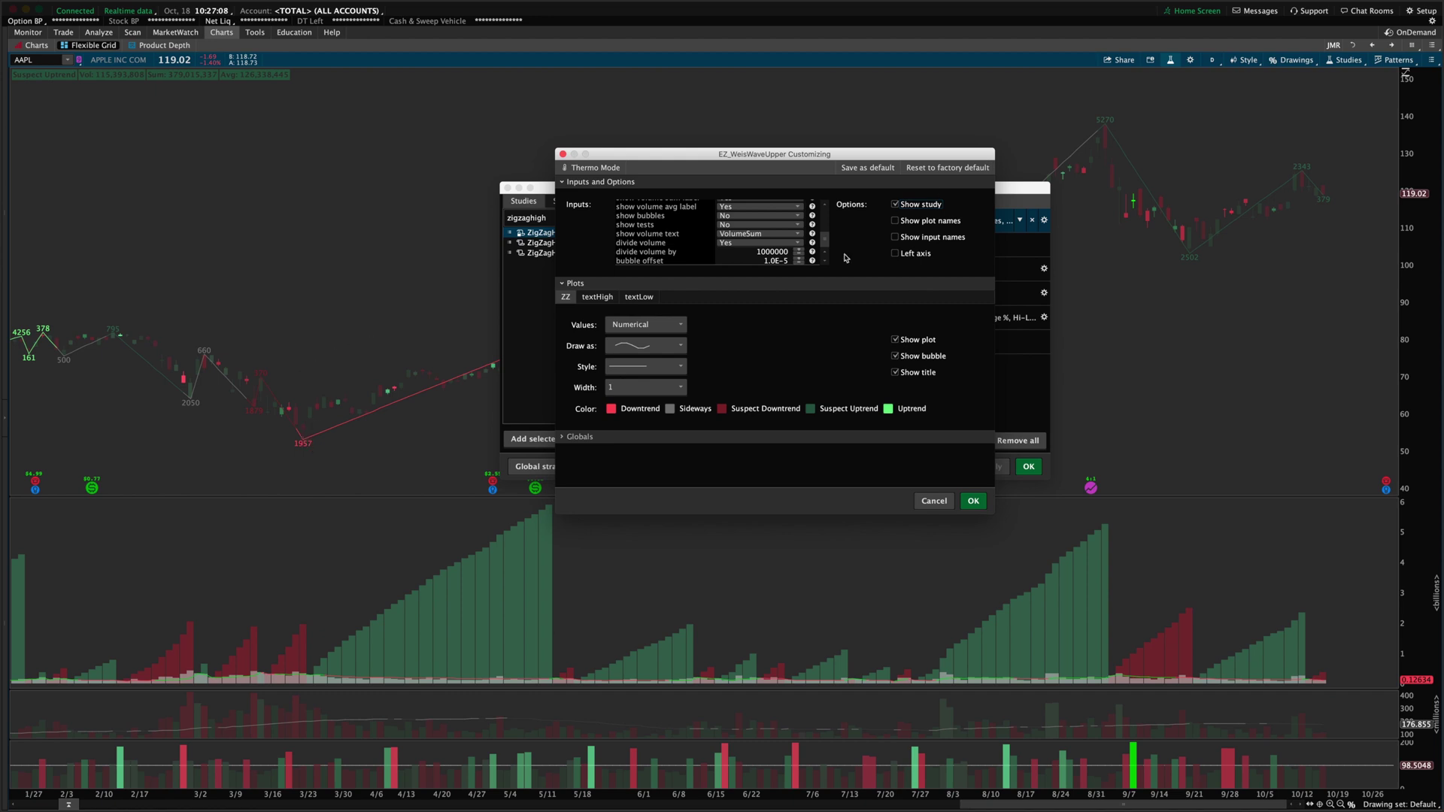
double_click(765, 252)
click(770, 253)
click(758, 261)
mouse_move(828, 240)
mouse_down()
mouse_move(830, 215)
mouse_move(828, 240)
mouse_up()
key(Return)
Turn off Show plot for the textHigh and textLow plots of EZ_WeisWaveUpper
drag(720, 157, 756, 121)
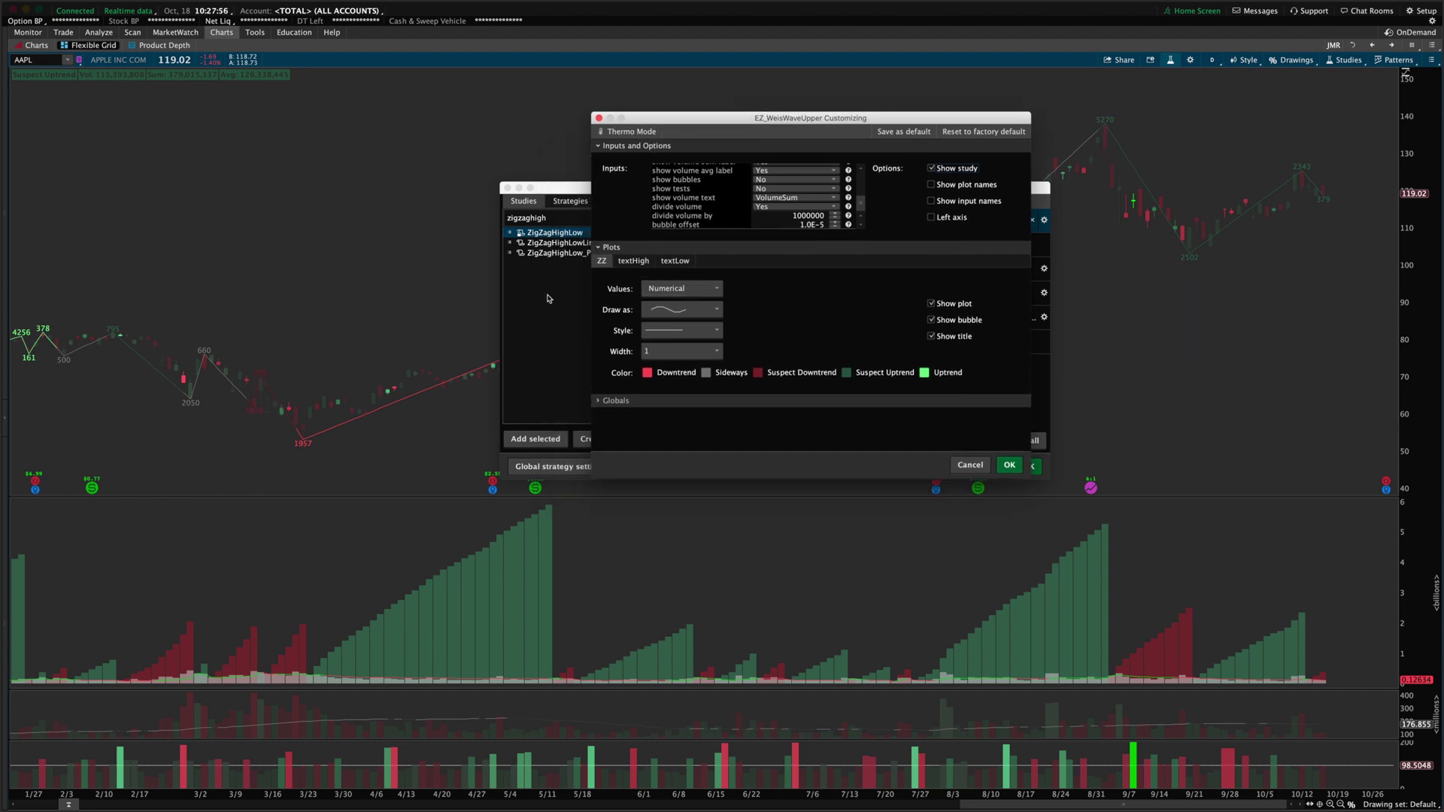
click(634, 260)
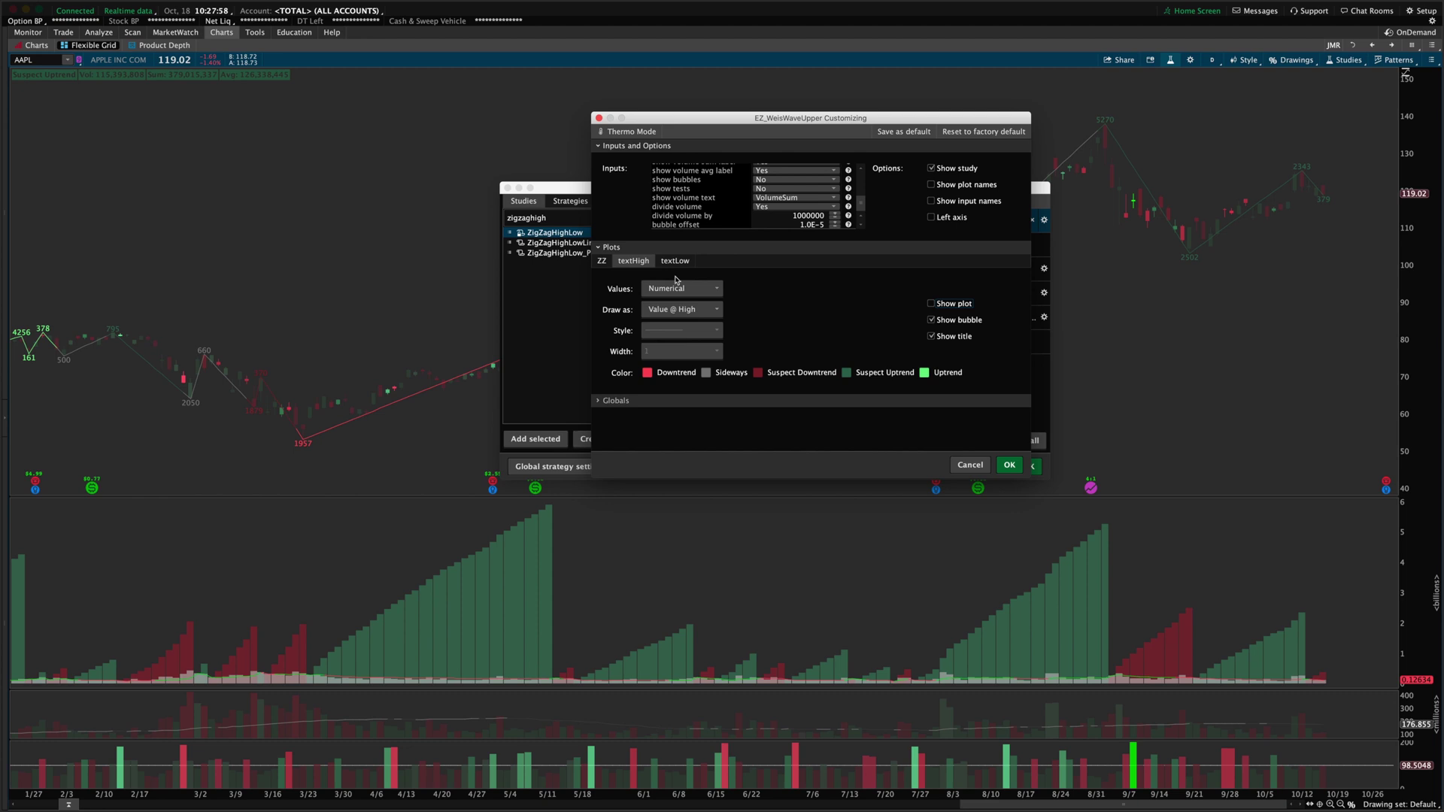
click(676, 261)
click(932, 304)
Turn off Show plot for the ZZ plot and turn it back on for the textHigh and textLow plots
click(601, 263)
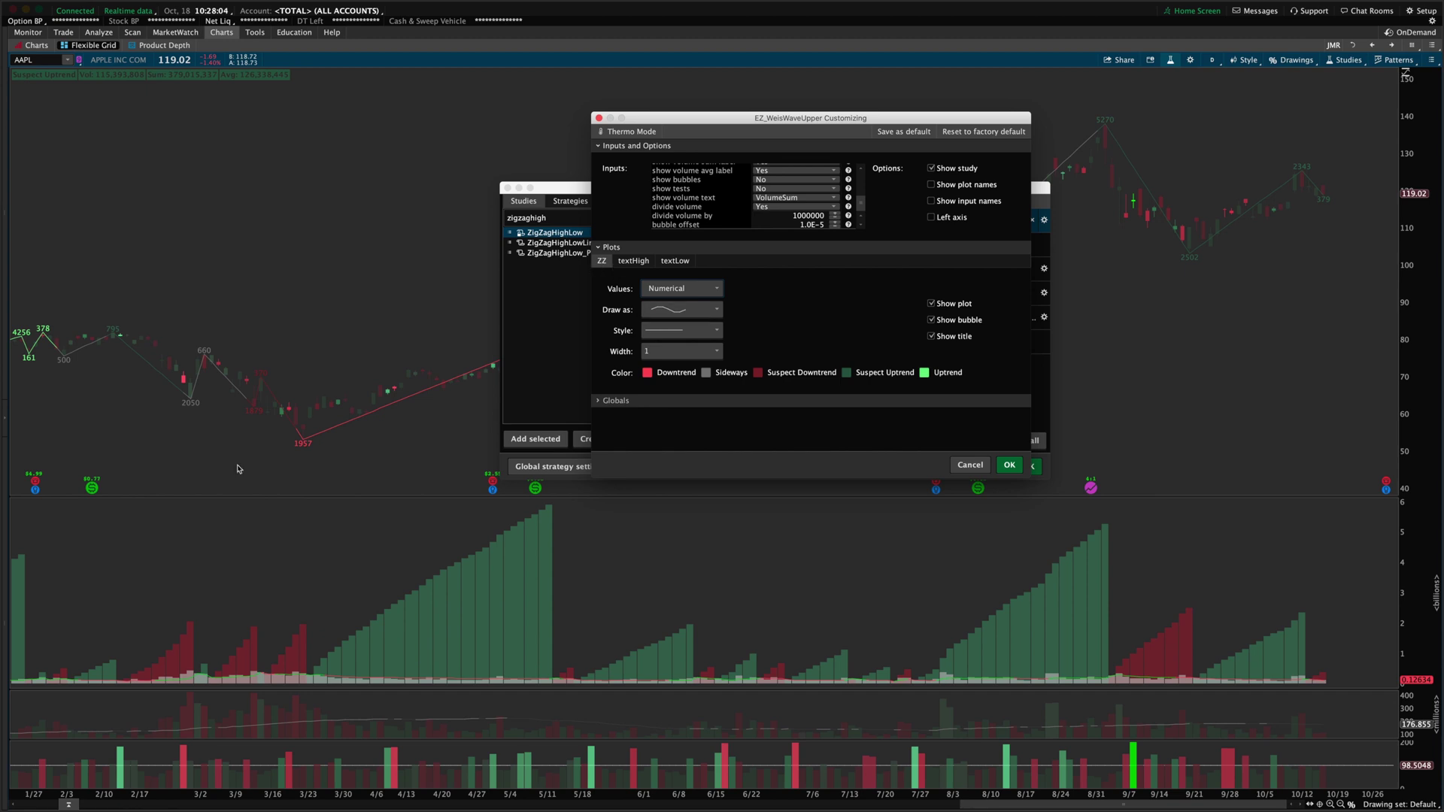
click(933, 304)
click(642, 263)
click(932, 303)
click(686, 262)
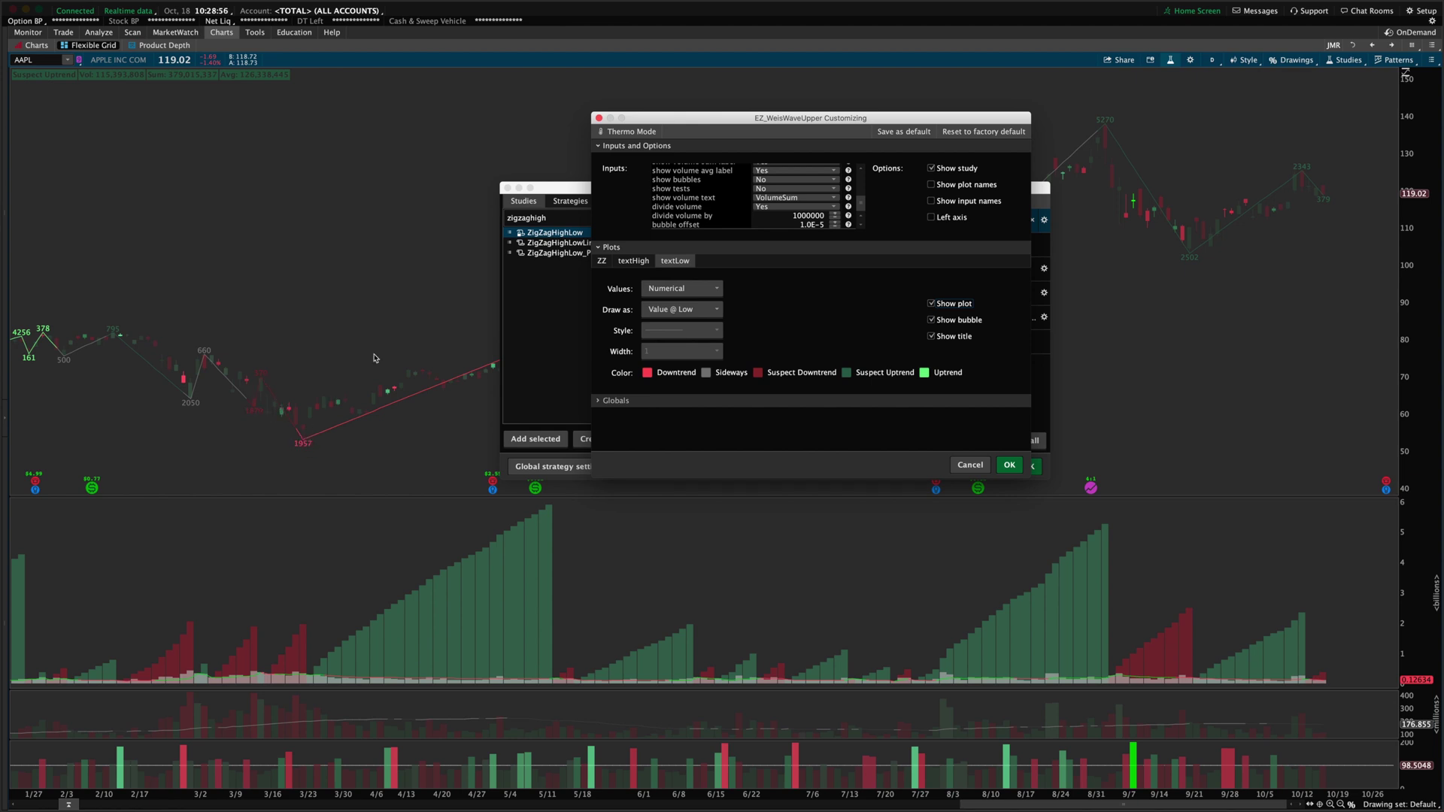
Apply the EZ_WeisWaveUpper plot changes to the chart and move the studies window clear of the volume labels
drag(559, 188, 539, 383)
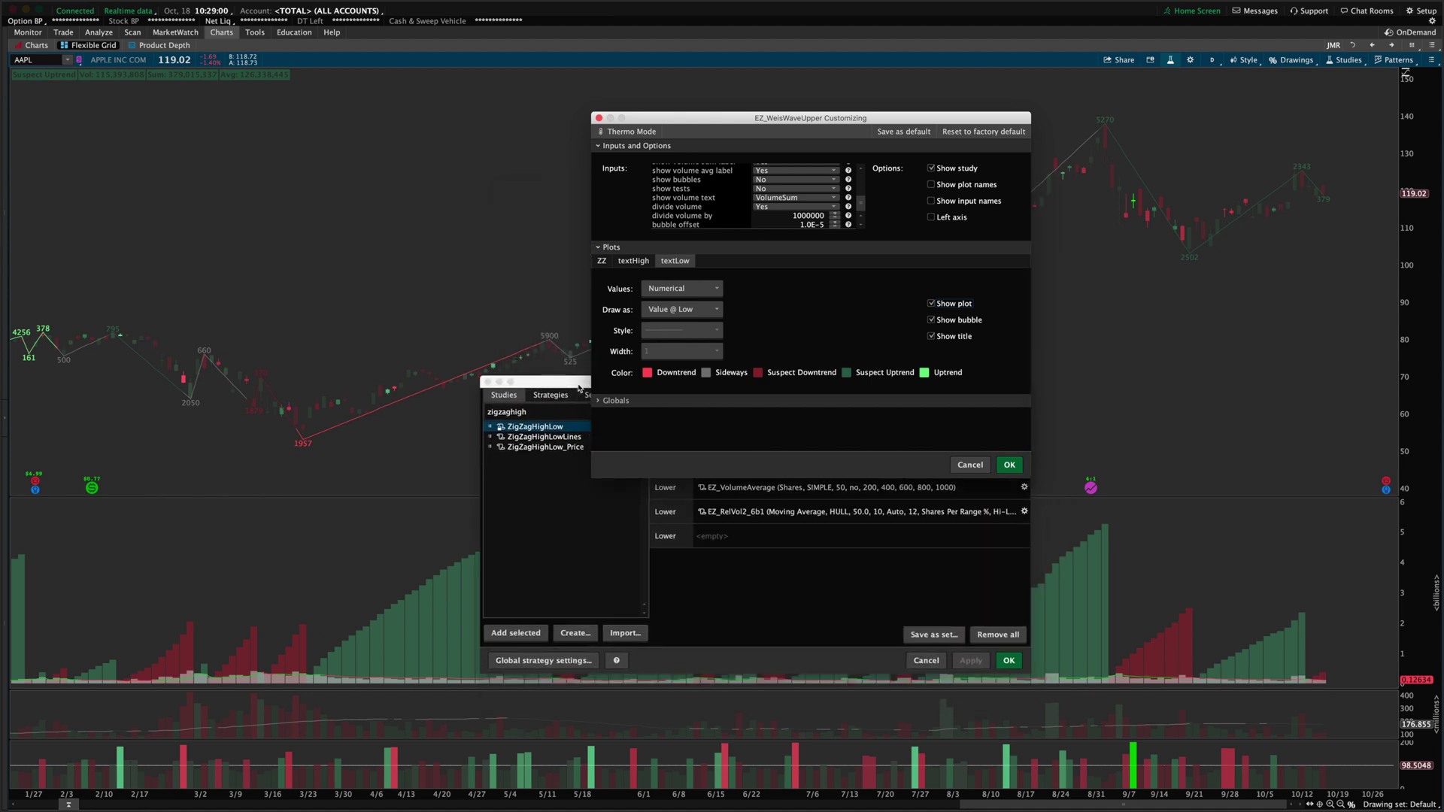
drag(551, 384, 393, 387)
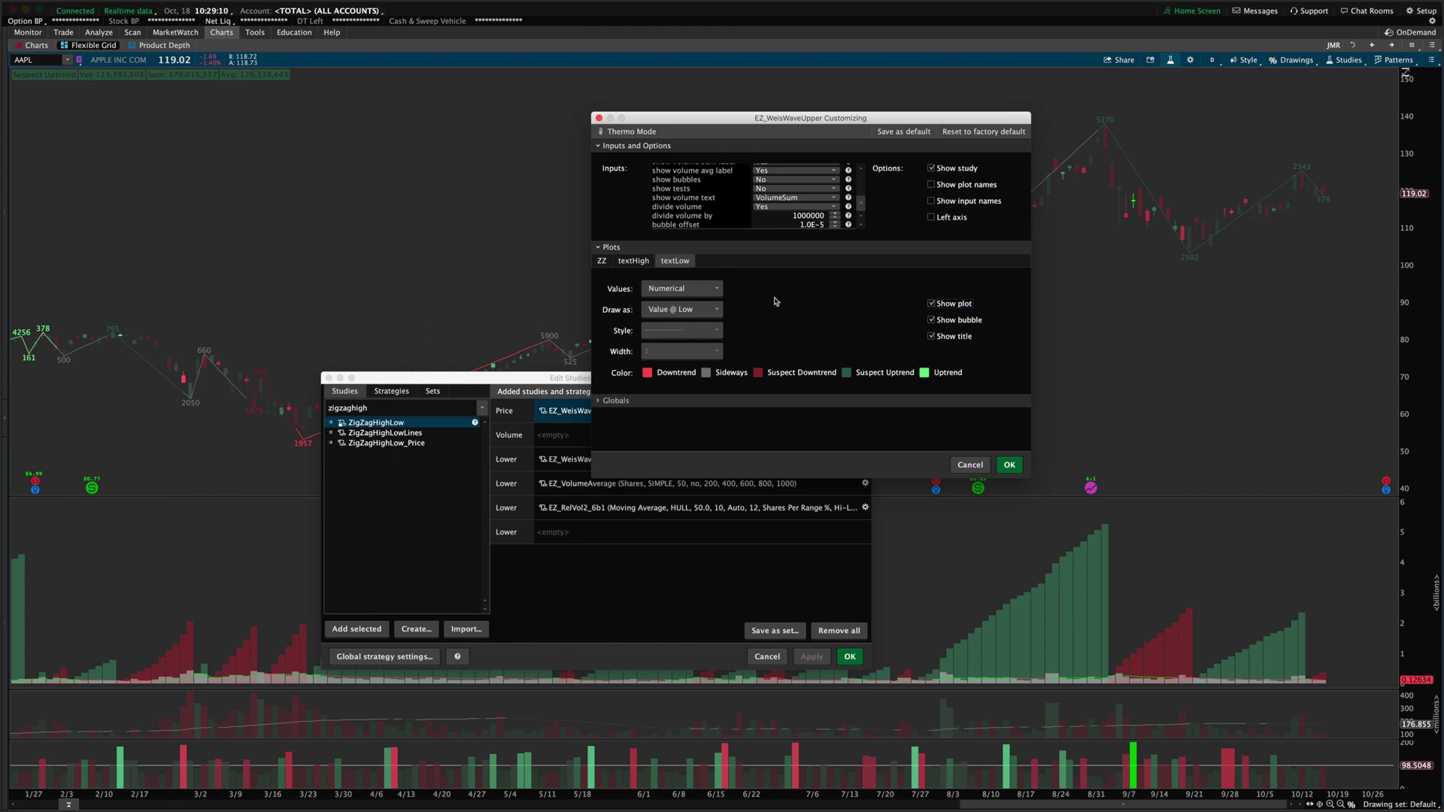
click(602, 260)
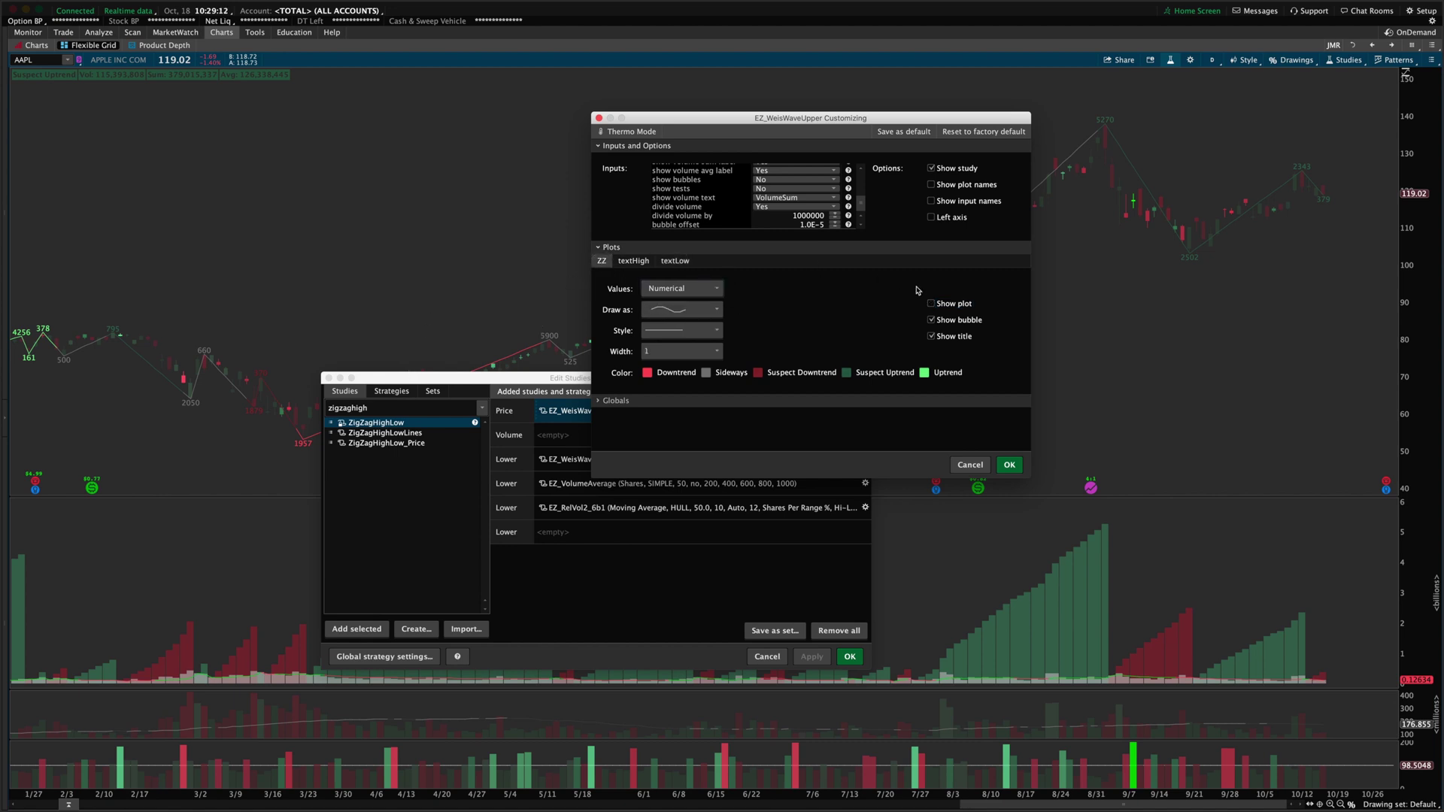
click(1009, 464)
click(811, 657)
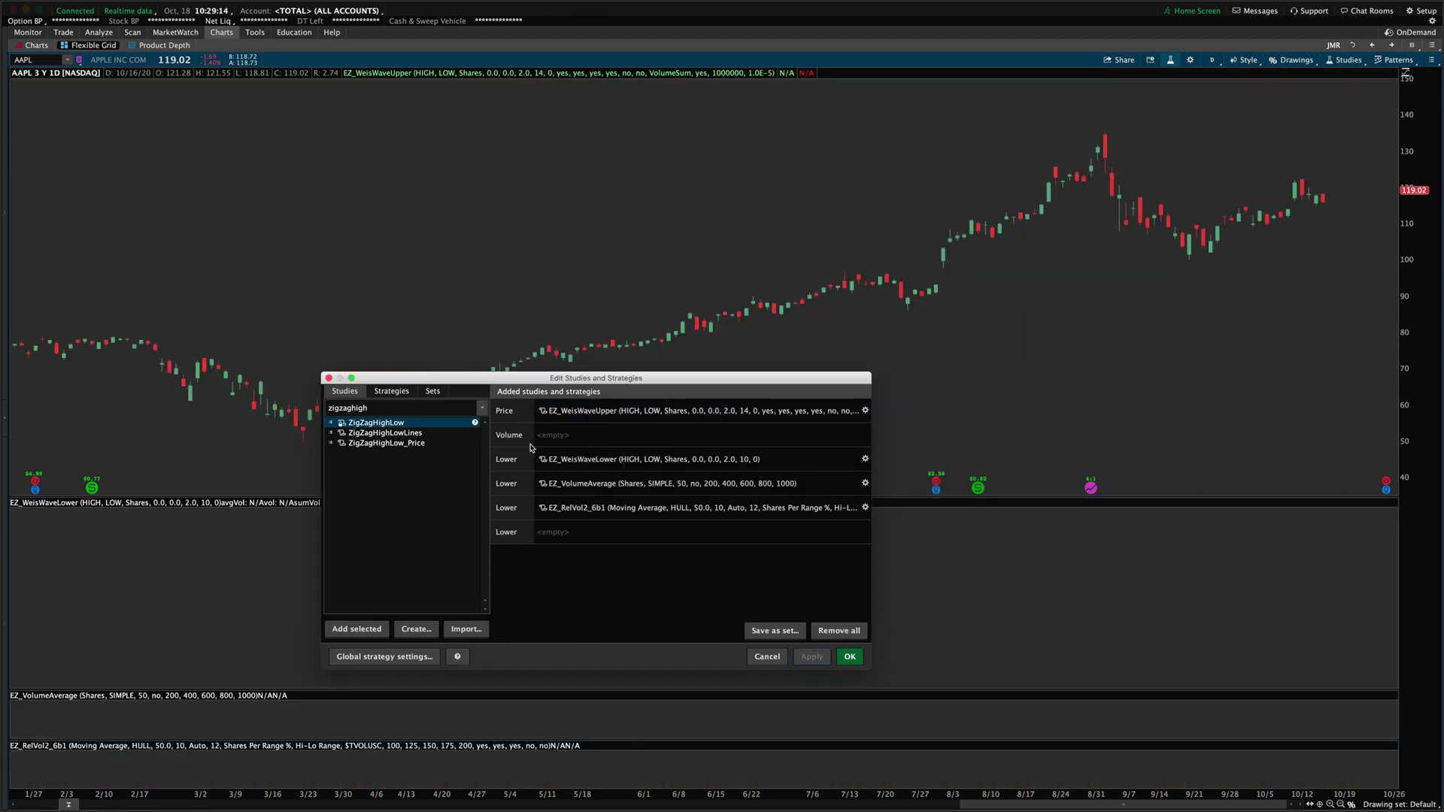
drag(586, 377, 898, 394)
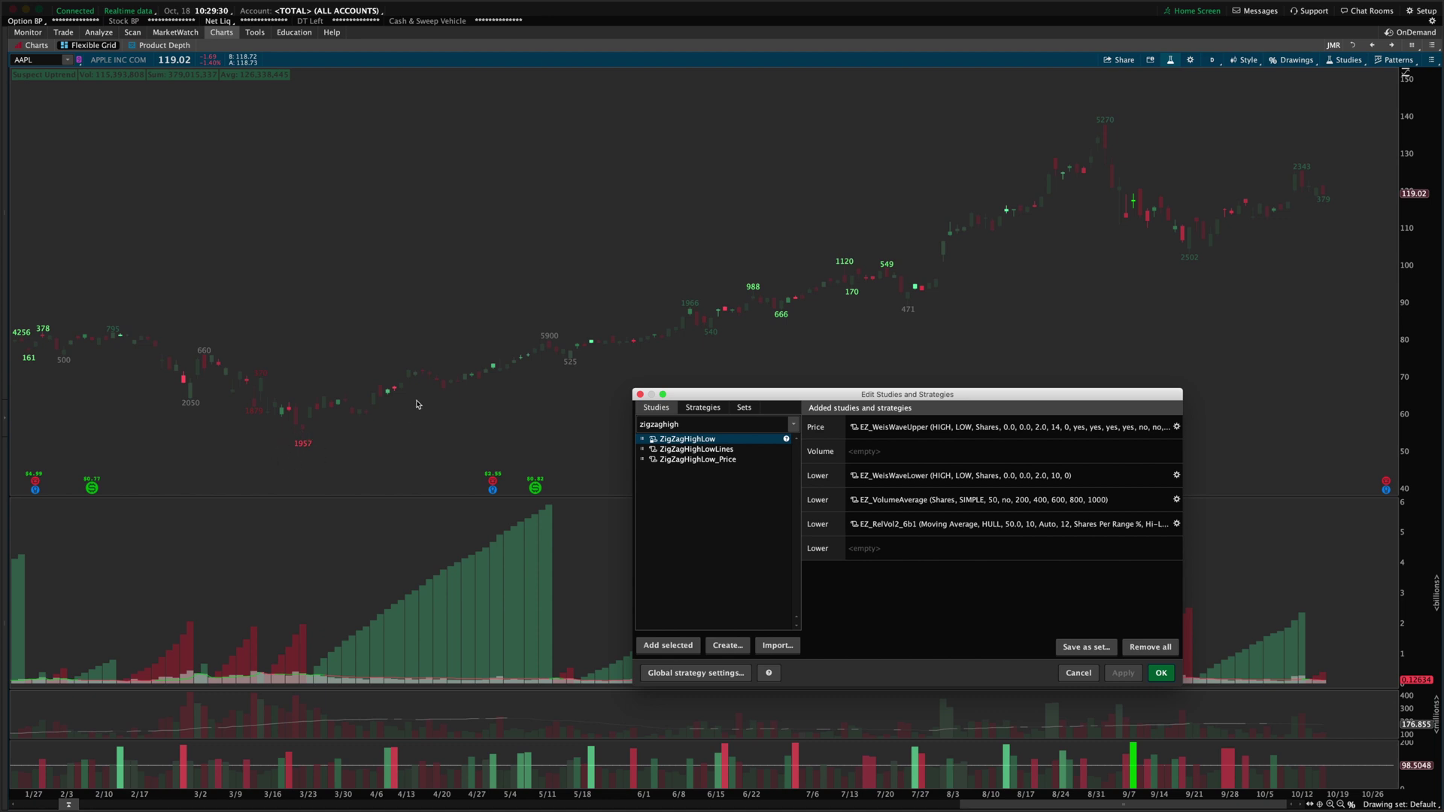
drag(909, 395, 878, 377)
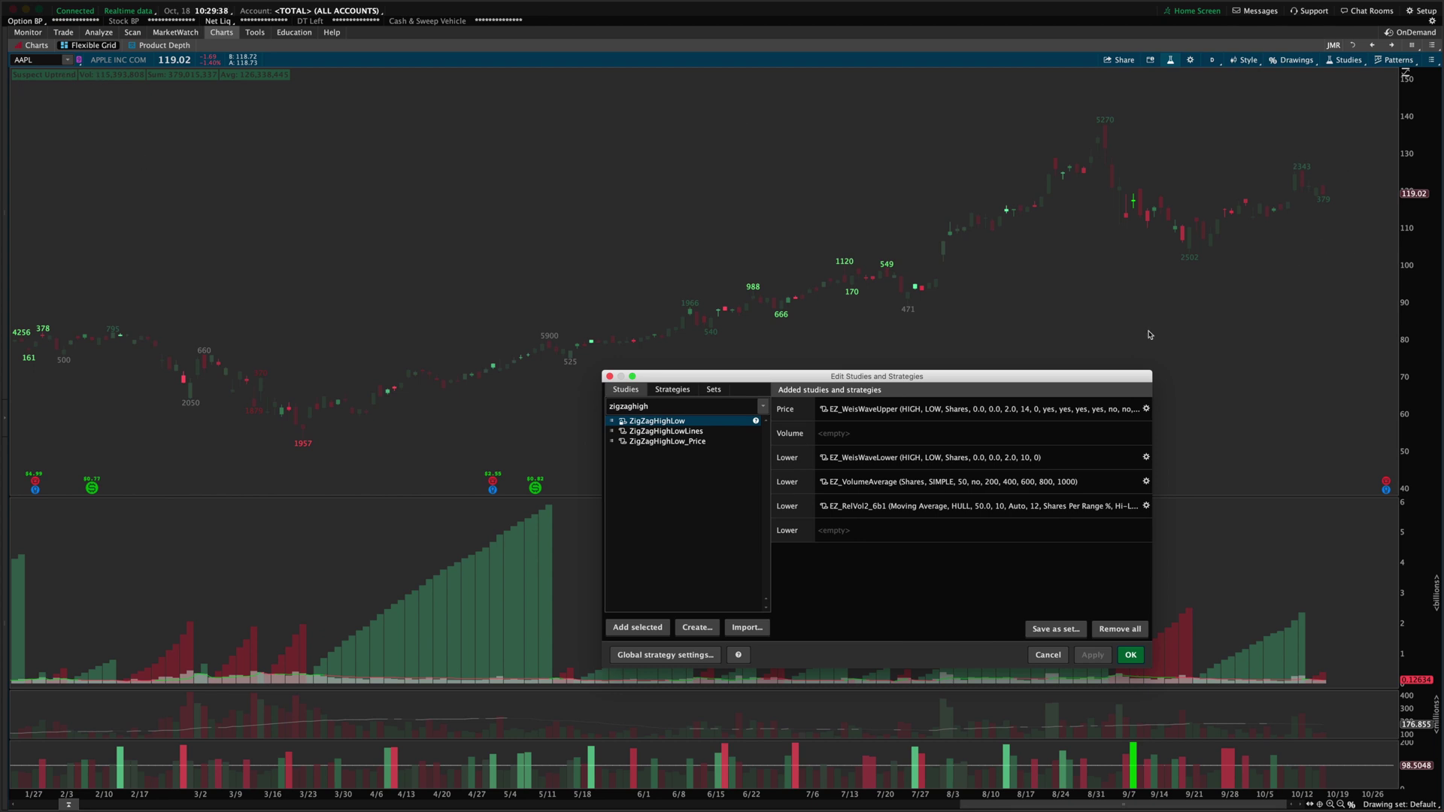
Reopen the EZ_WeisWaveUpper settings, review its text plots and global colors, and close them without changes
double_click(918, 418)
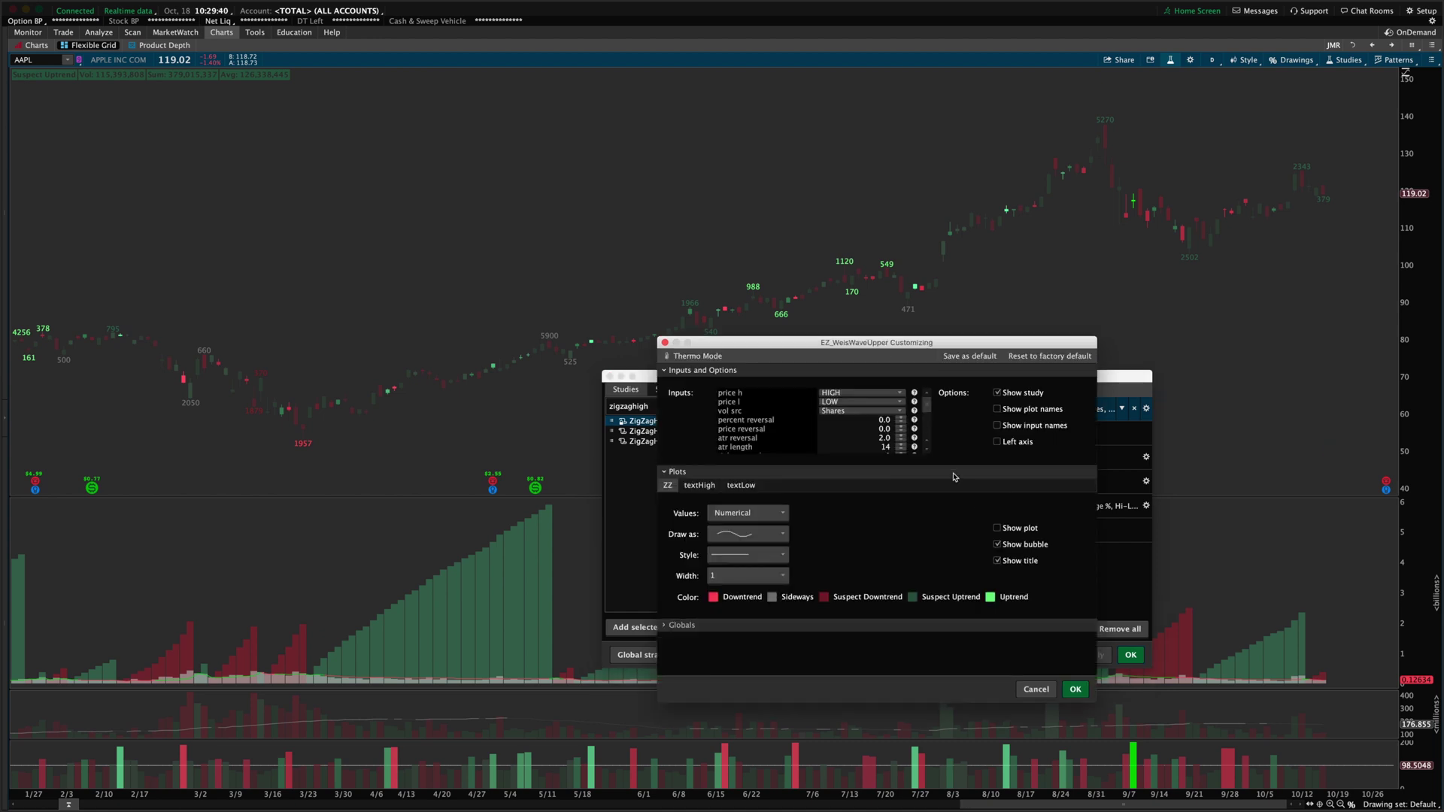
drag(909, 347, 895, 258)
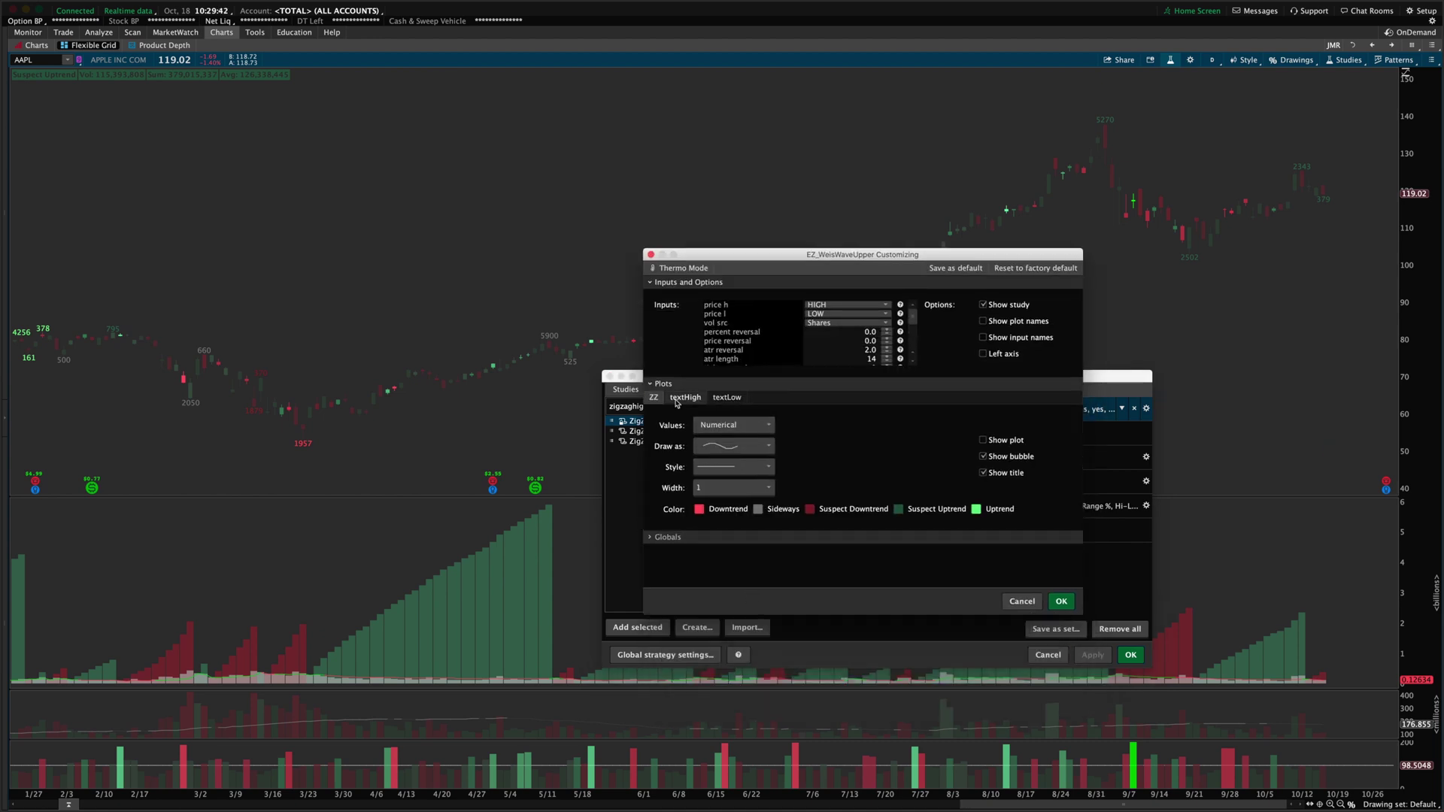
click(686, 397)
click(727, 397)
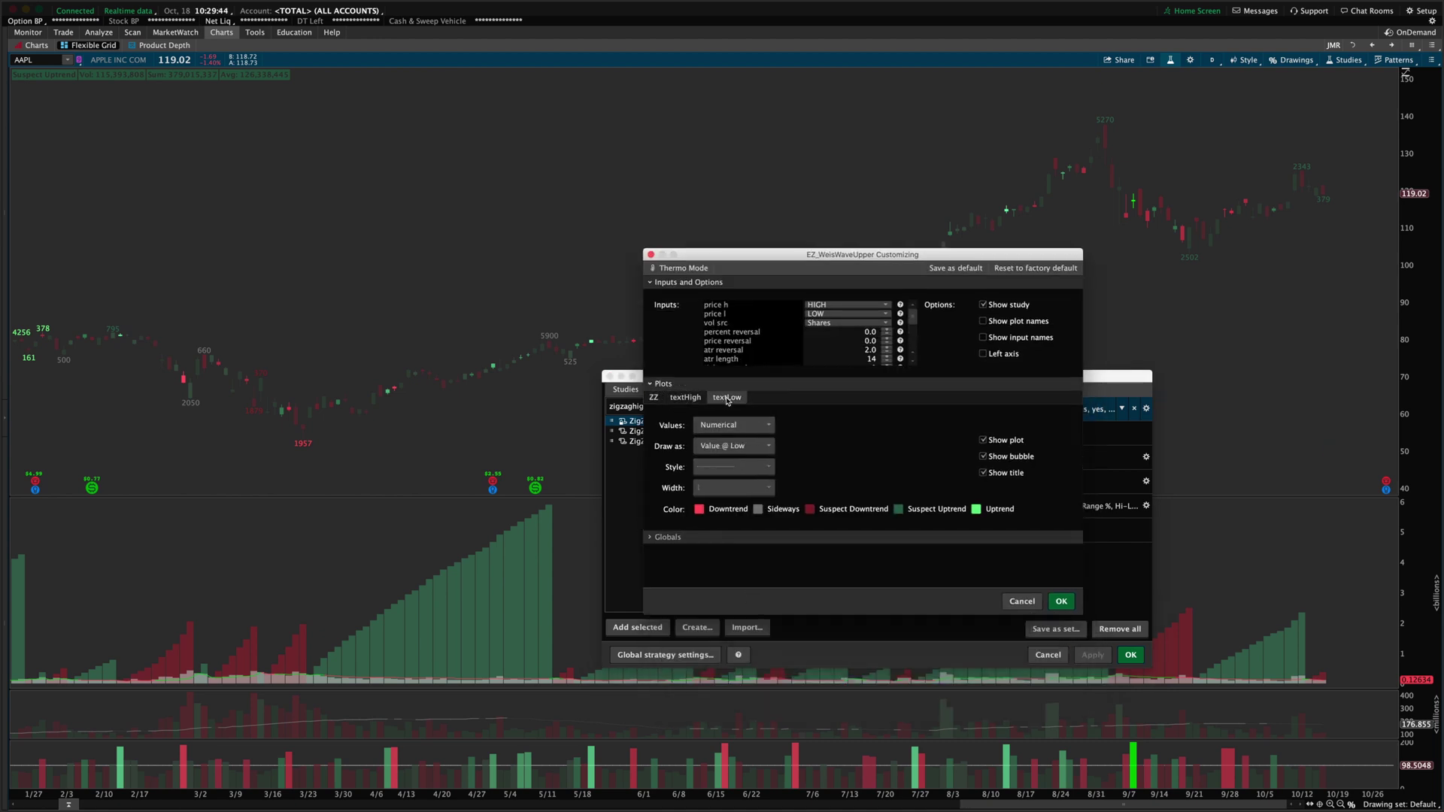
click(663, 383)
click(663, 397)
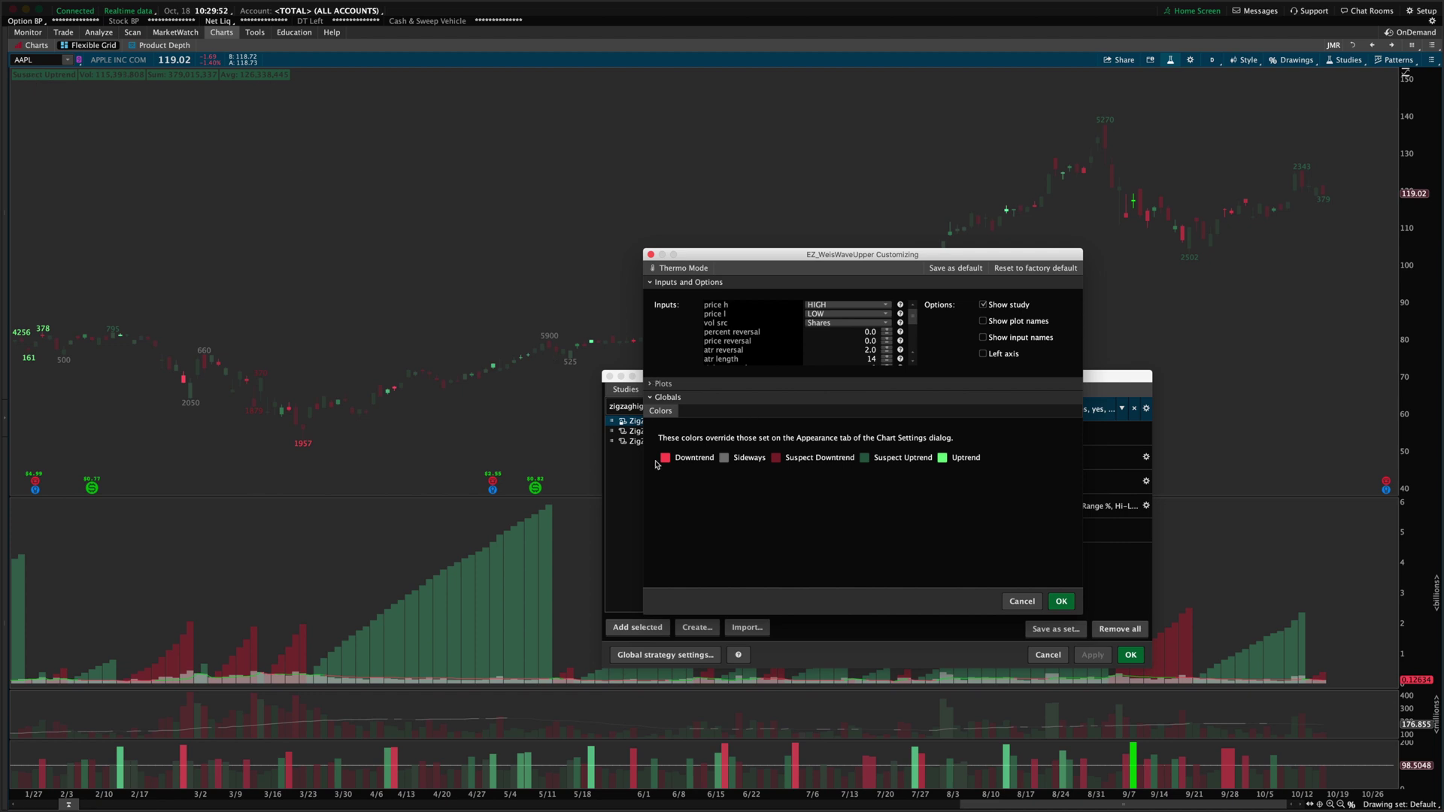
click(1021, 601)
Open the EZ_WeisWaveLower settings and review its price, volume source and reversal inputs
click(882, 464)
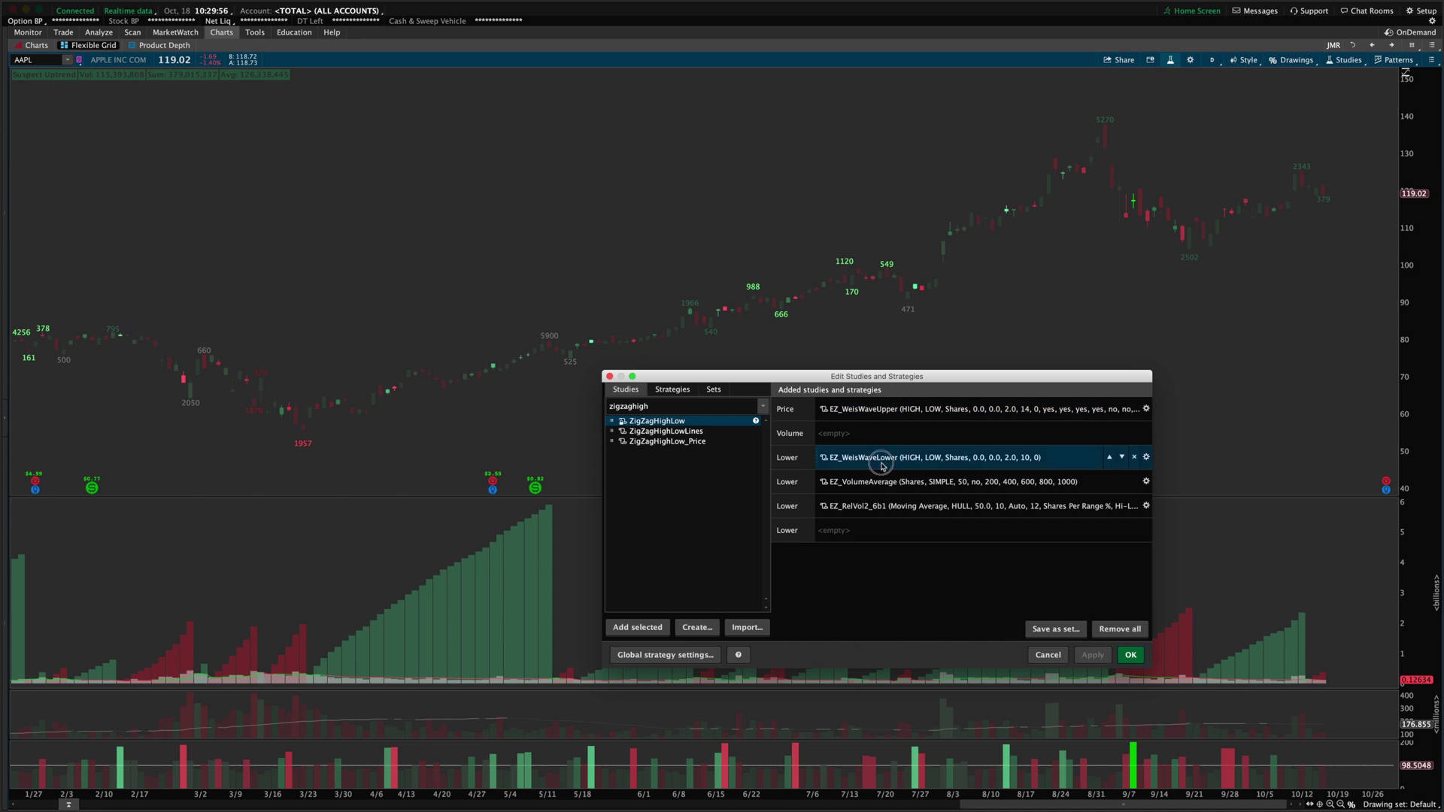
double_click(883, 465)
drag(859, 344, 681, 104)
scroll(583, 168, down, 1)
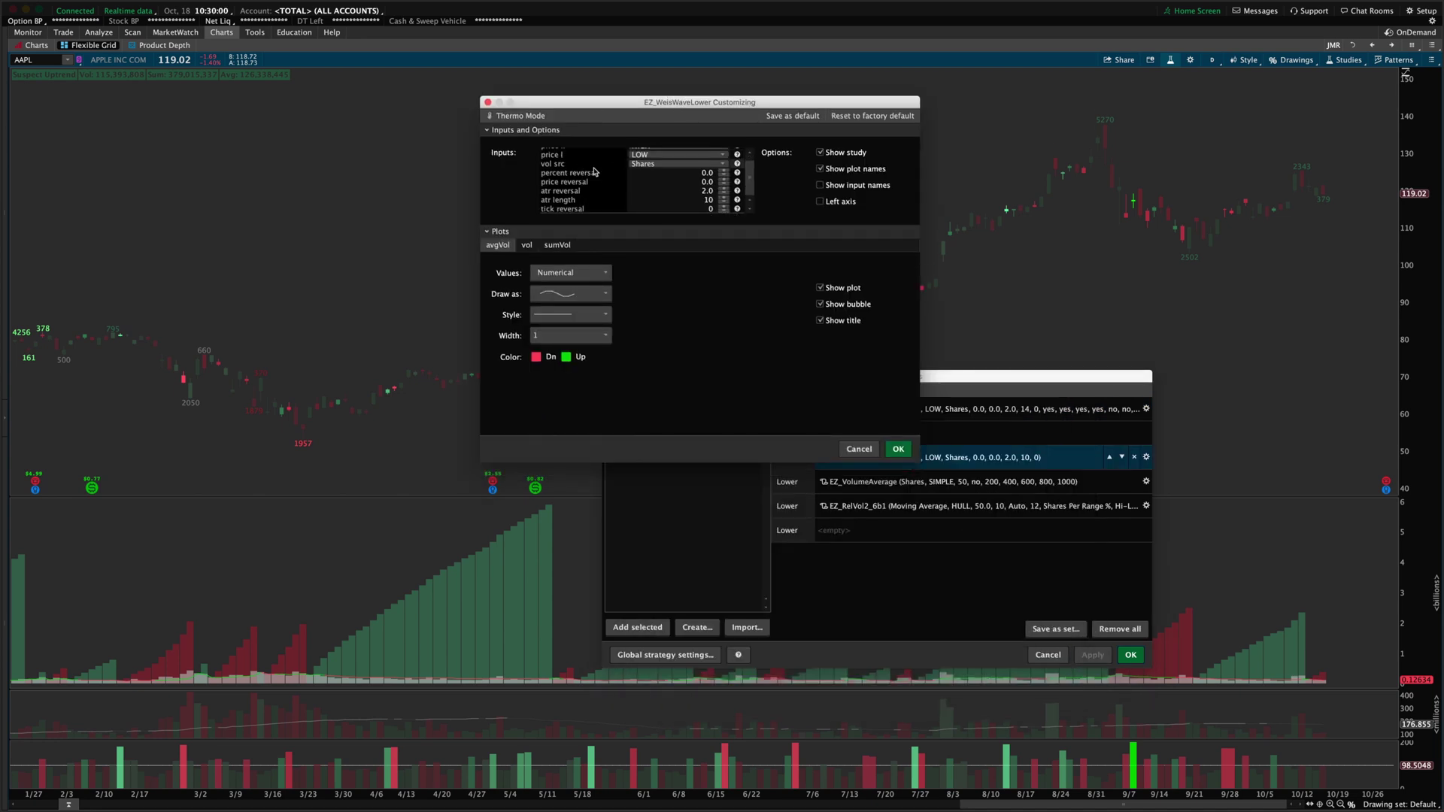
drag(755, 189, 754, 163)
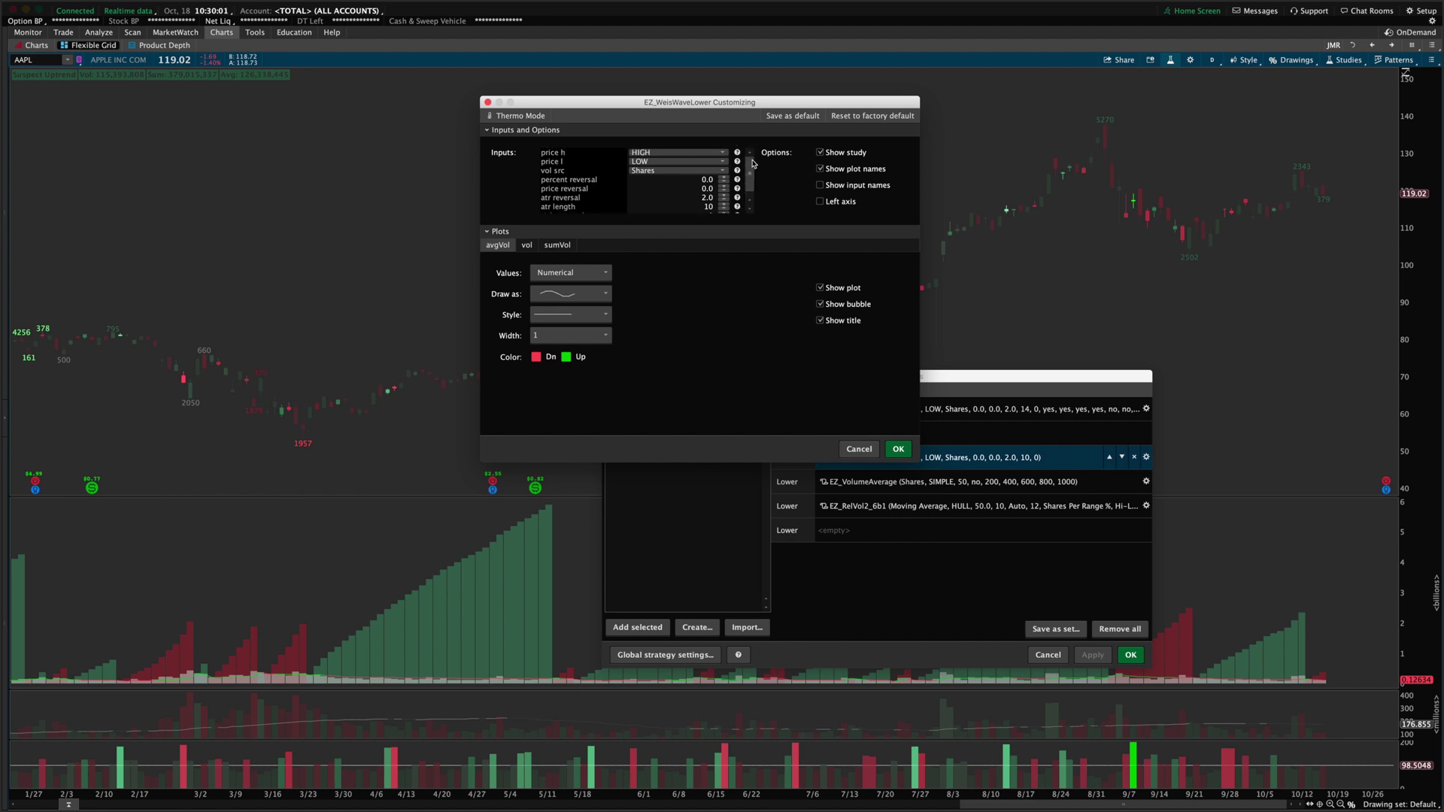
drag(732, 112, 928, 357)
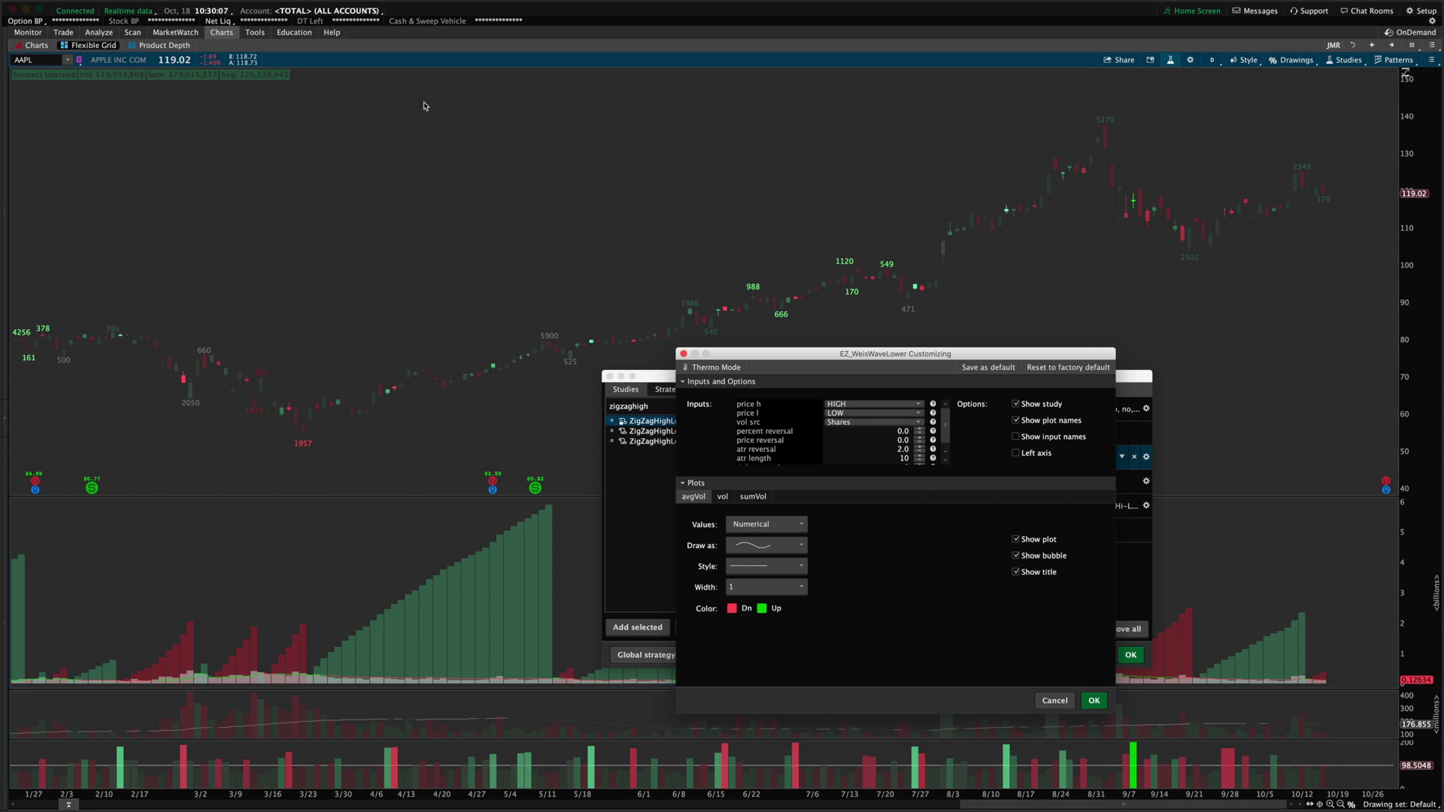
drag(819, 359, 462, 162)
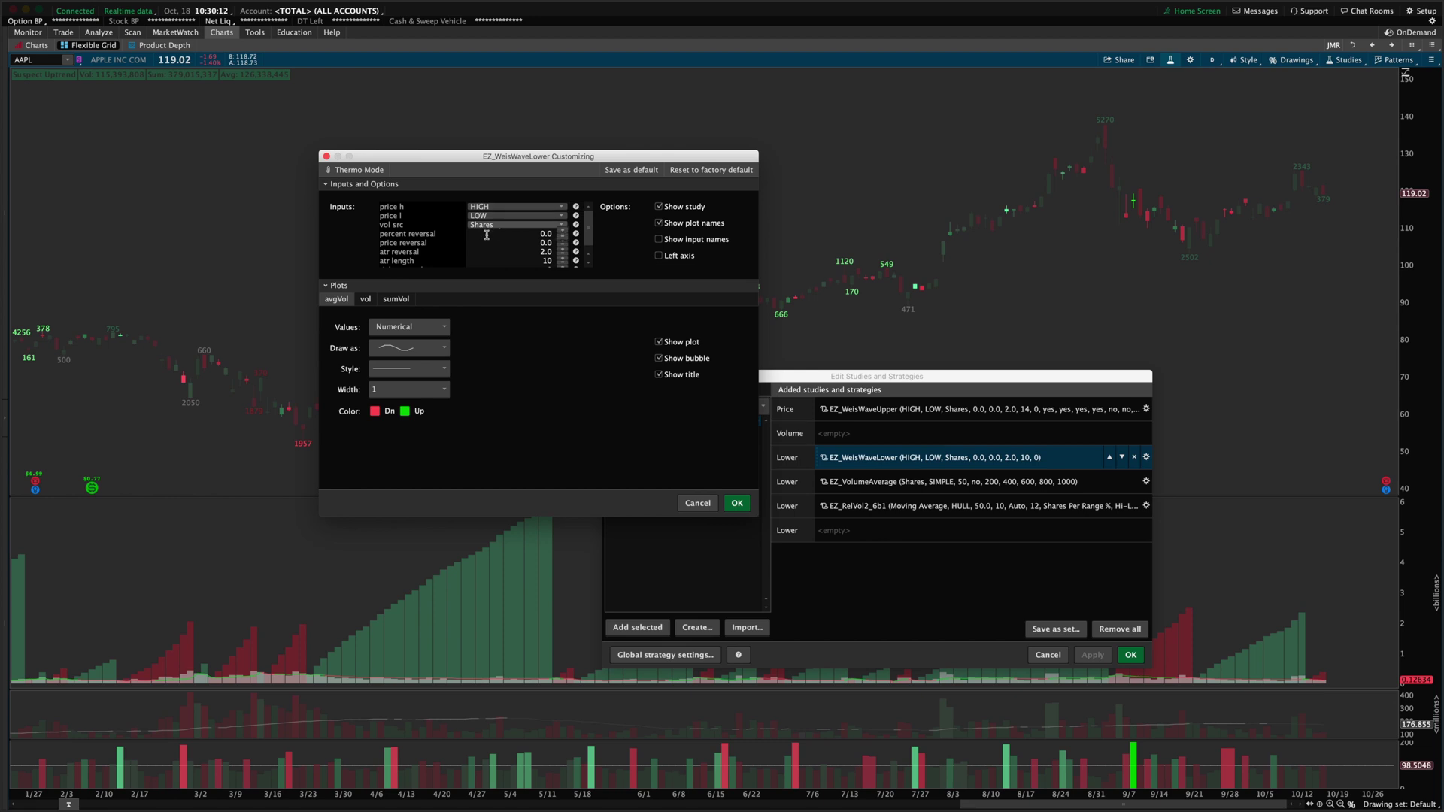
Compare the EZ_WeisWaveLower inputs with the EZ_WeisWaveUpper entry and examine the choices for vol src
scroll(491, 239, down, 1)
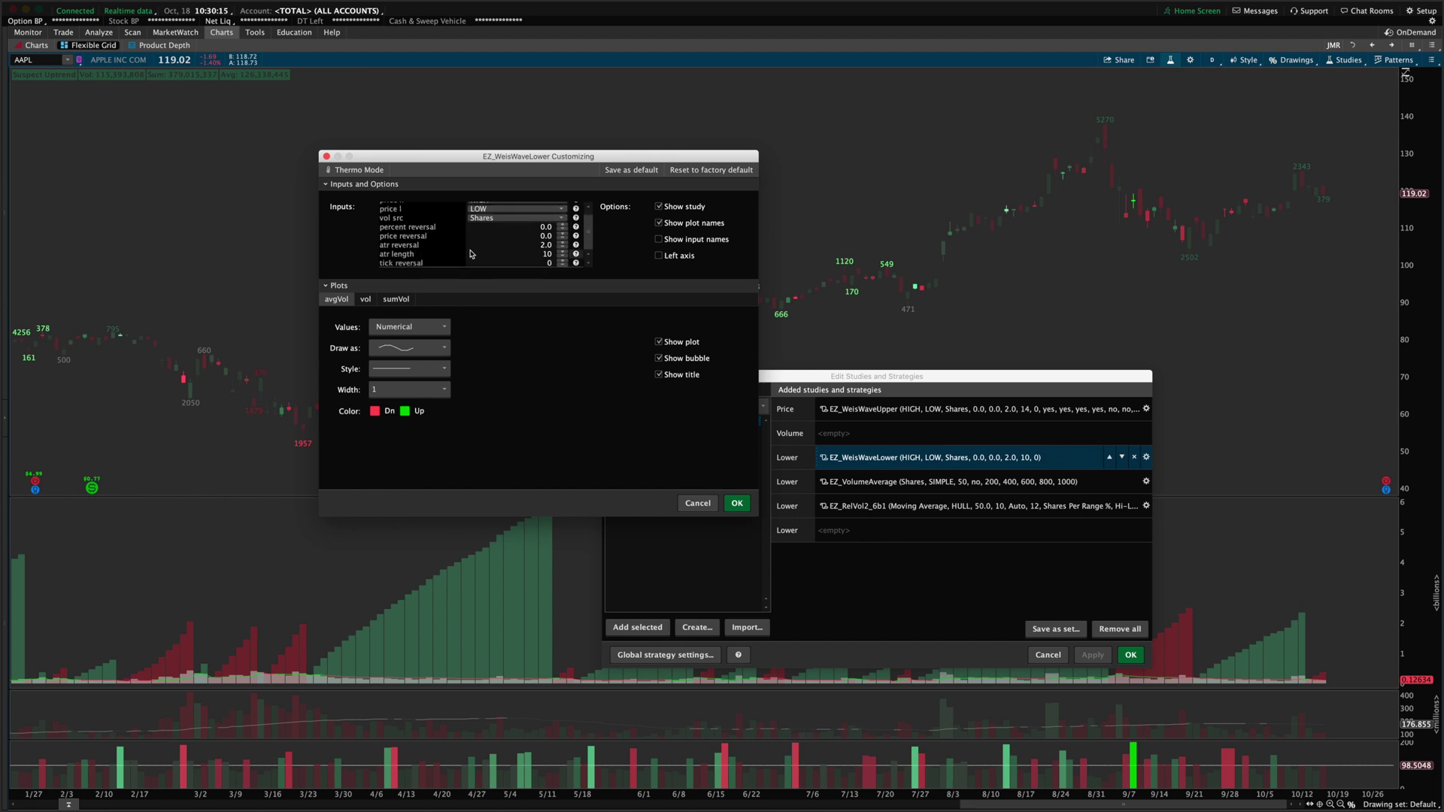
scroll(417, 259, up, 1)
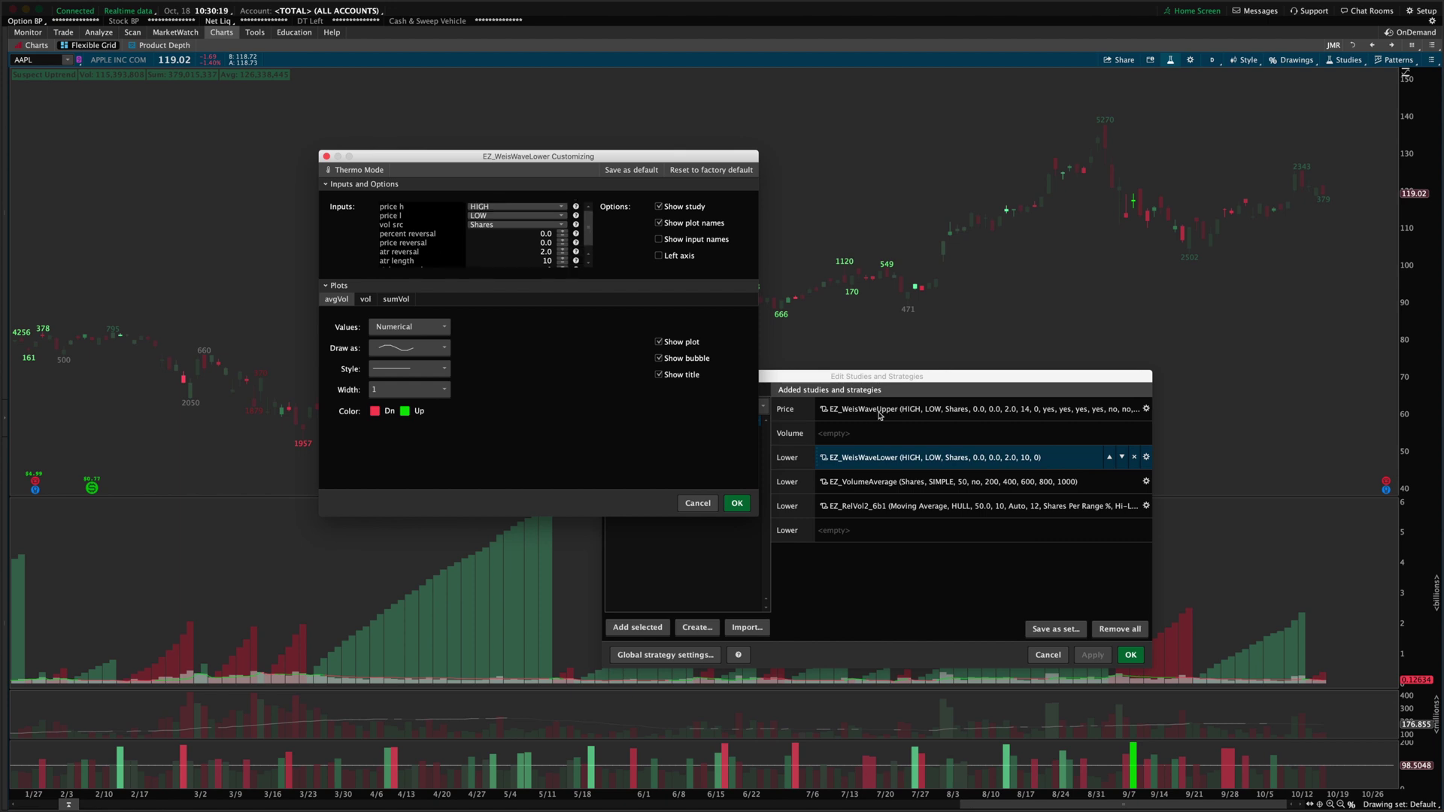
drag(872, 374, 1070, 365)
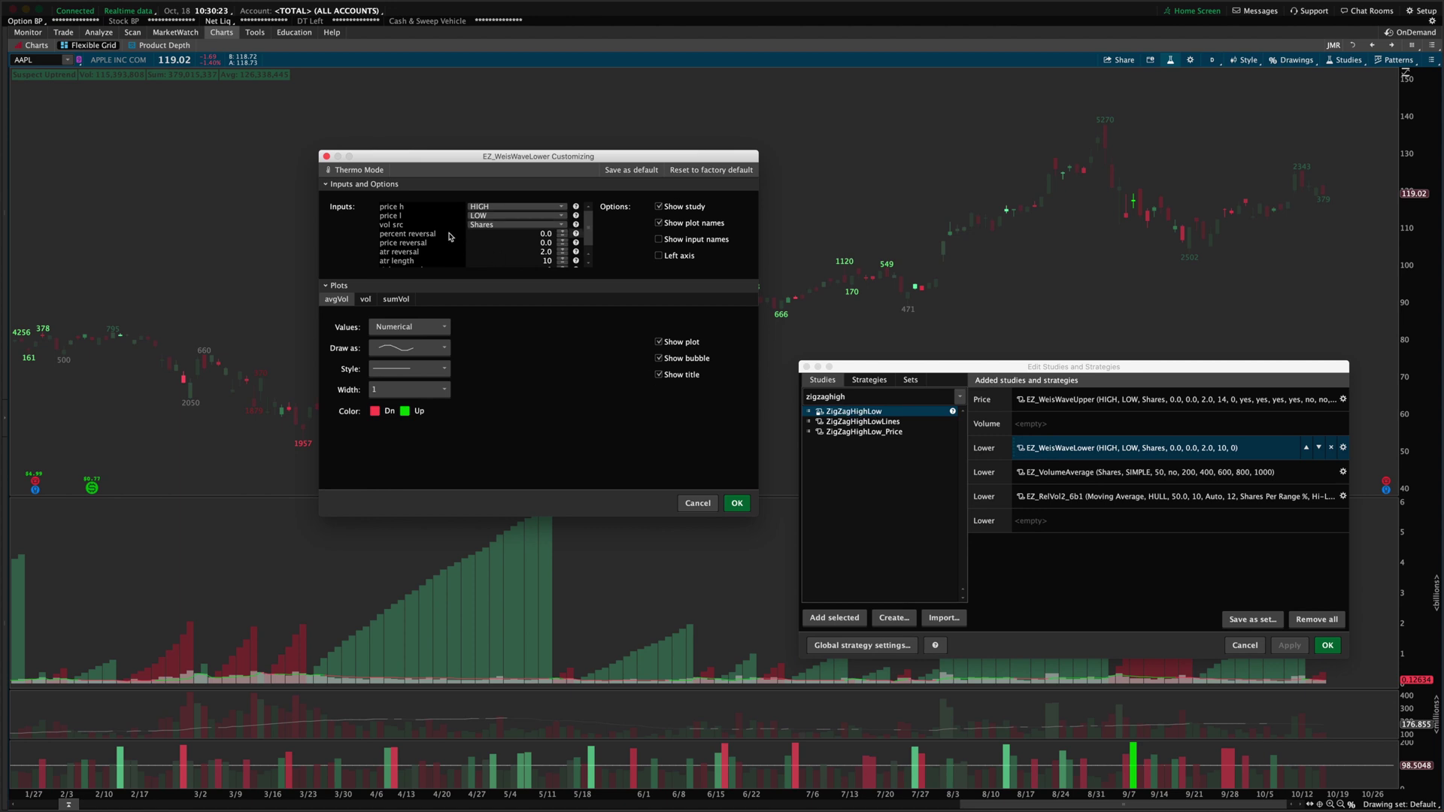
click(492, 225)
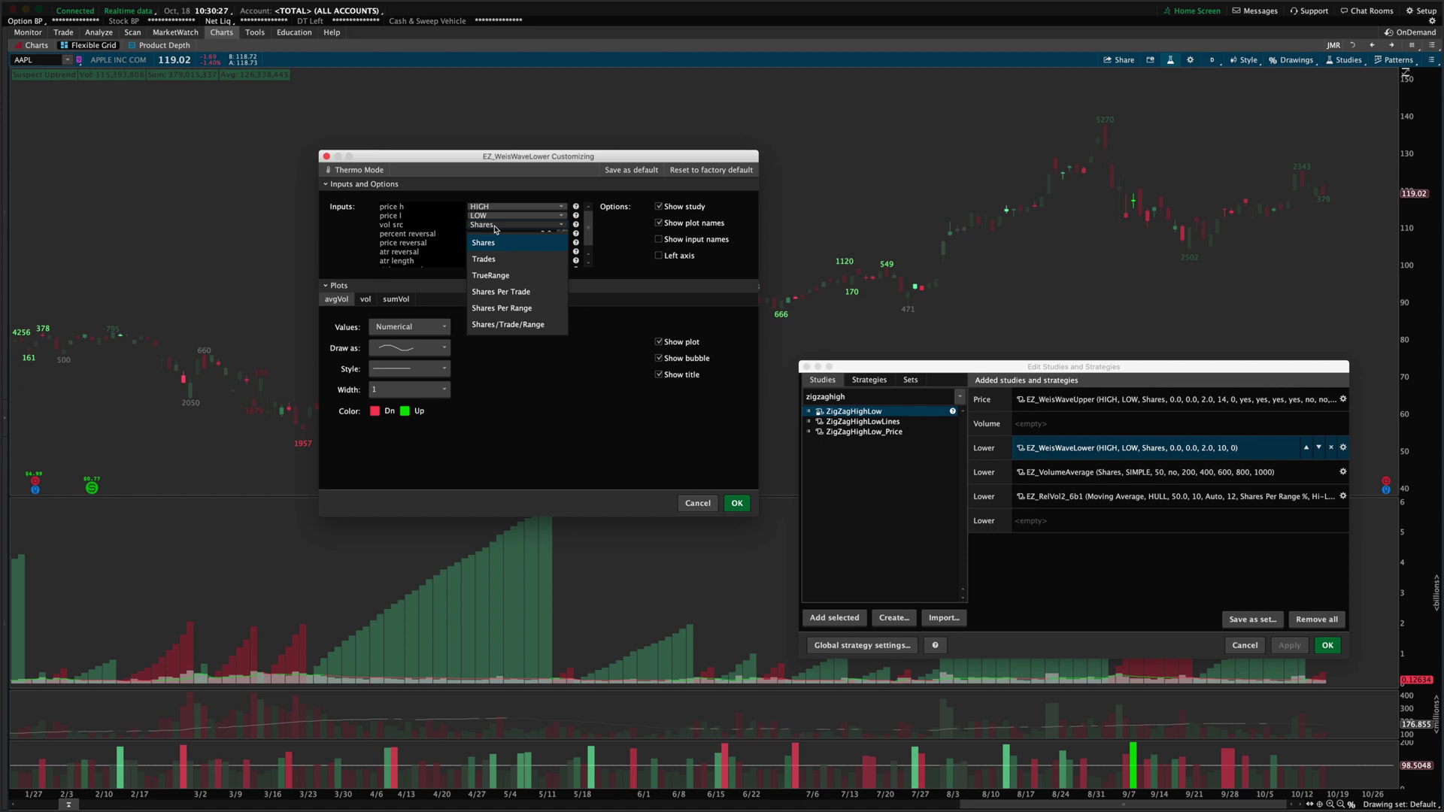
click(495, 228)
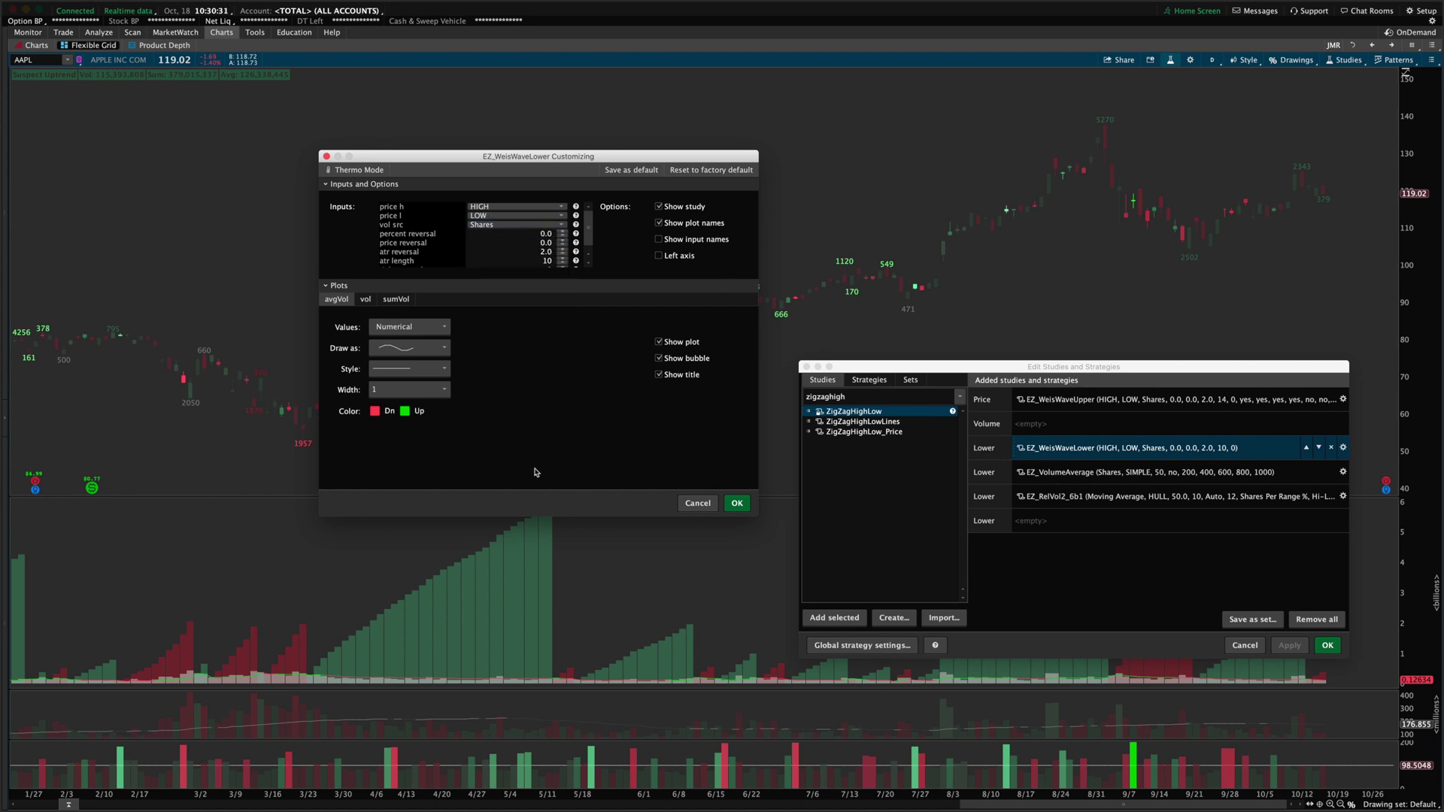
Try hiding the vol plot of EZ_WeisWaveLower and drawing it as a histogram of separate bars
click(366, 300)
click(404, 303)
click(367, 301)
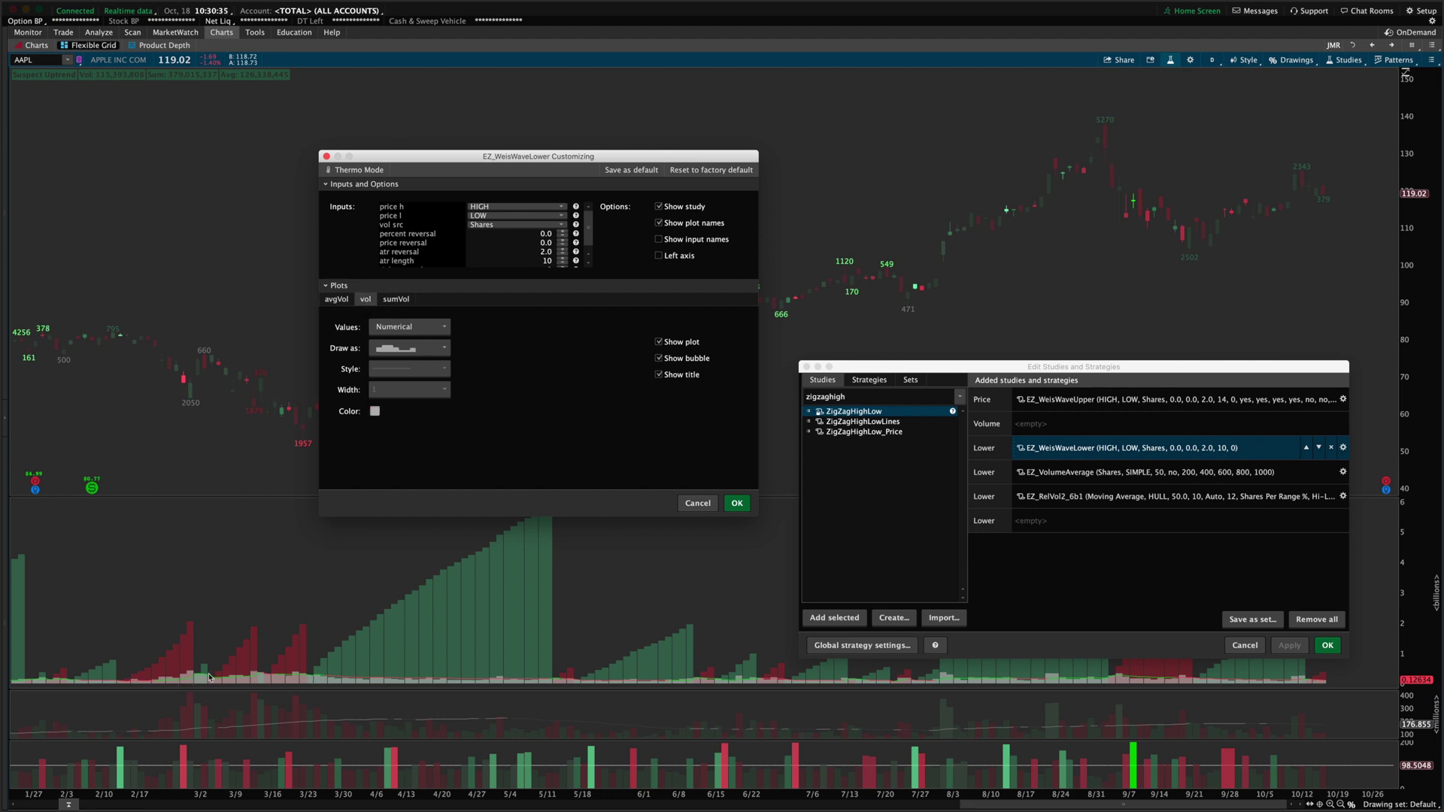
click(659, 342)
click(412, 347)
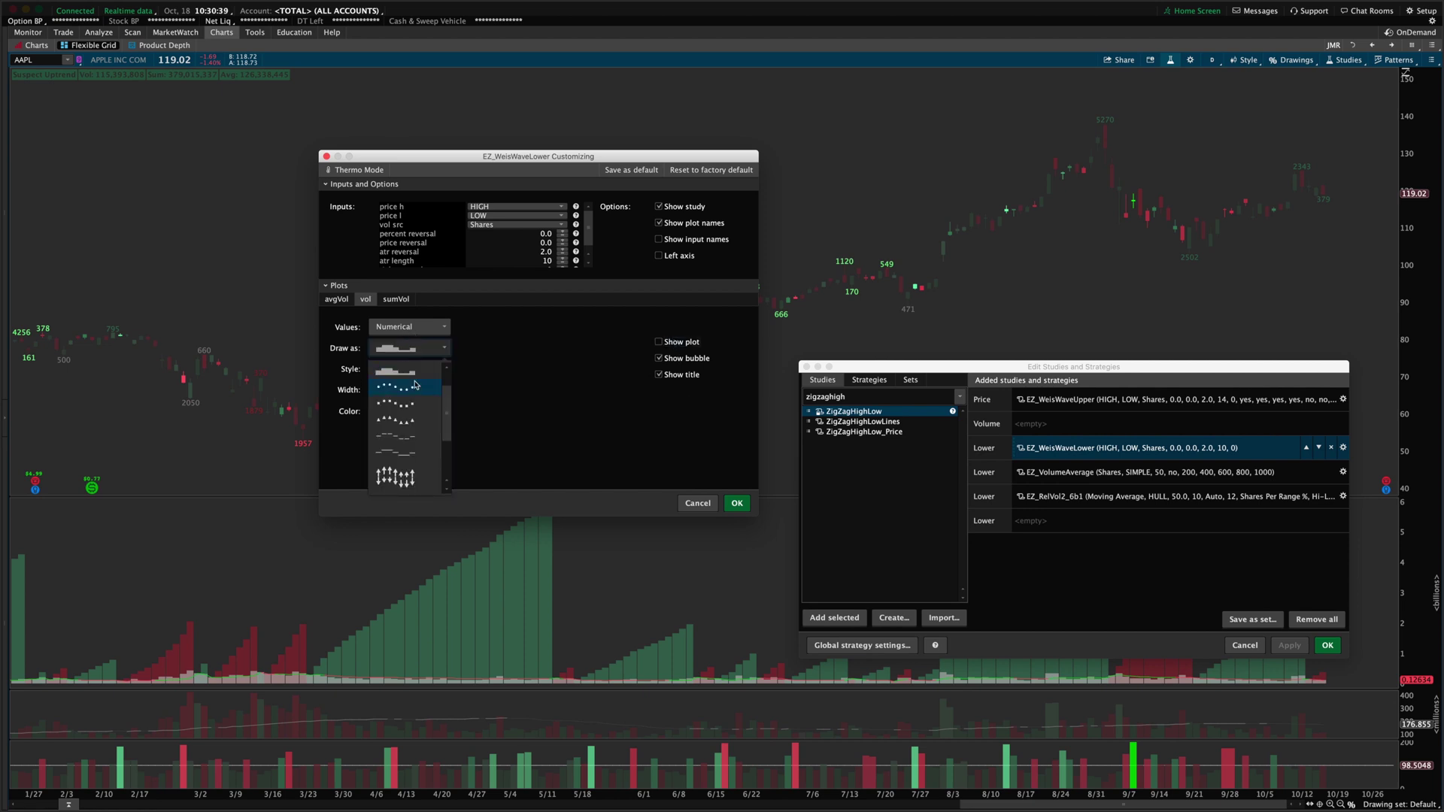
click(390, 389)
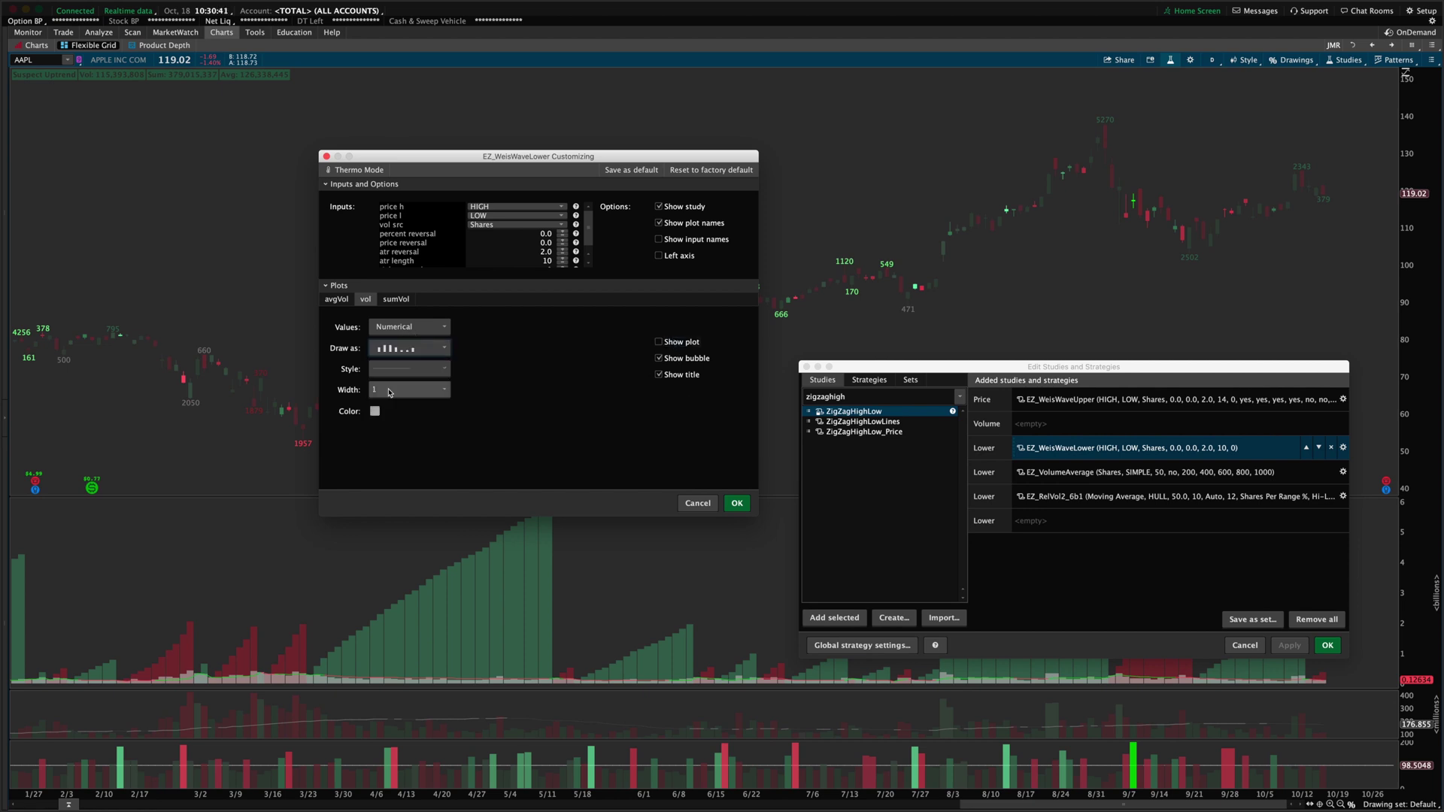
click(402, 348)
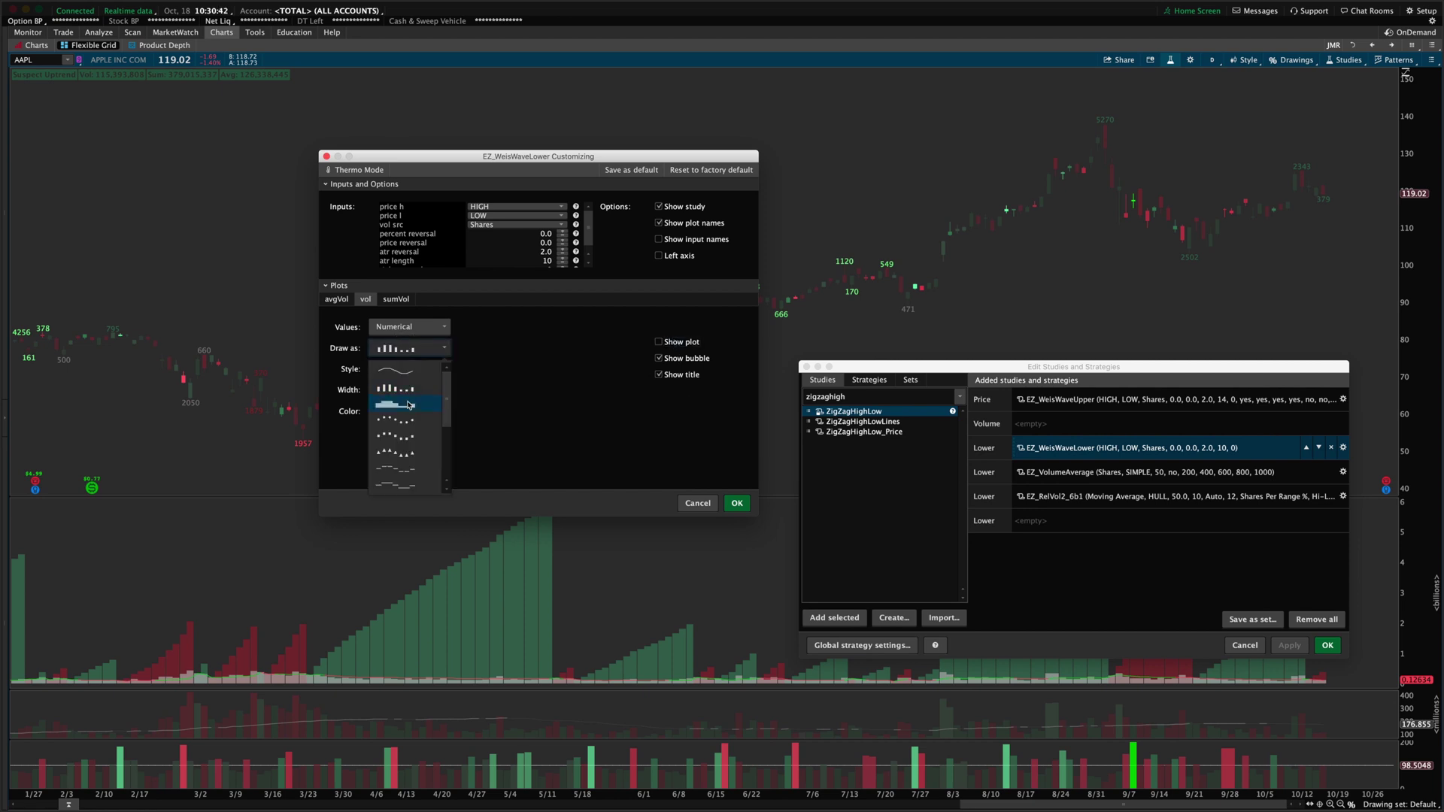
click(511, 403)
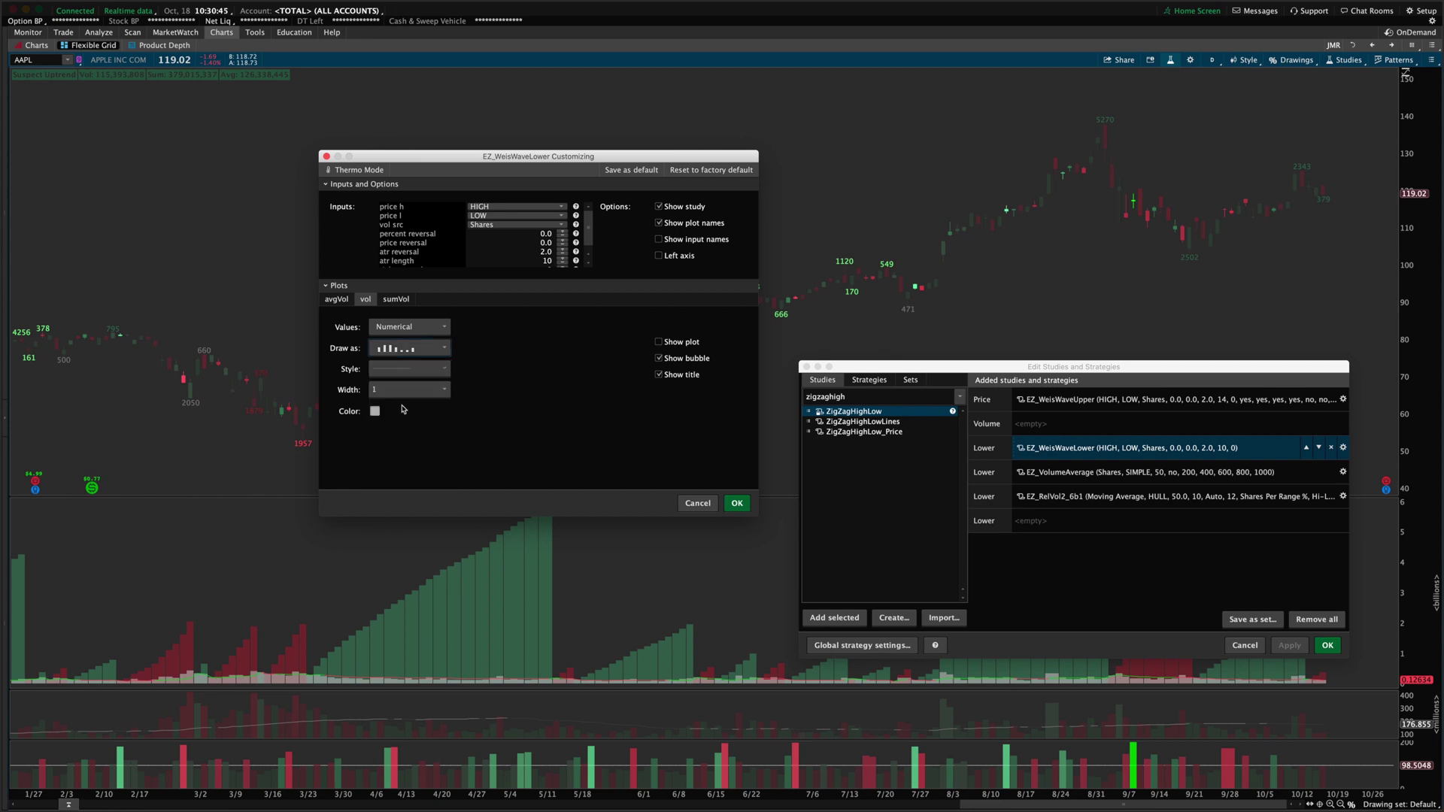
Review the sumVol and avgVol plot settings, then discard the EZ_WeisWaveLower changes and close the studies window
click(395, 299)
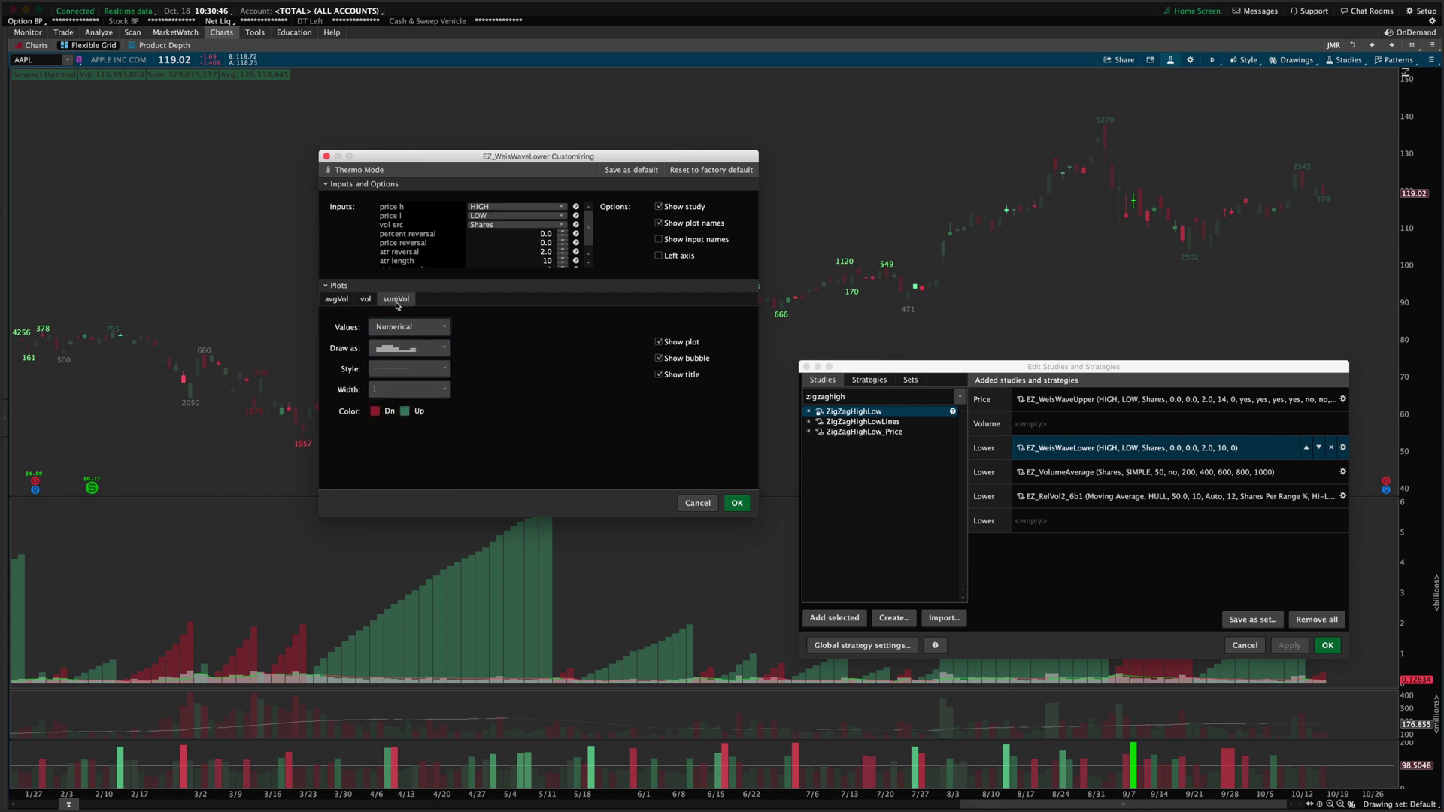
click(336, 299)
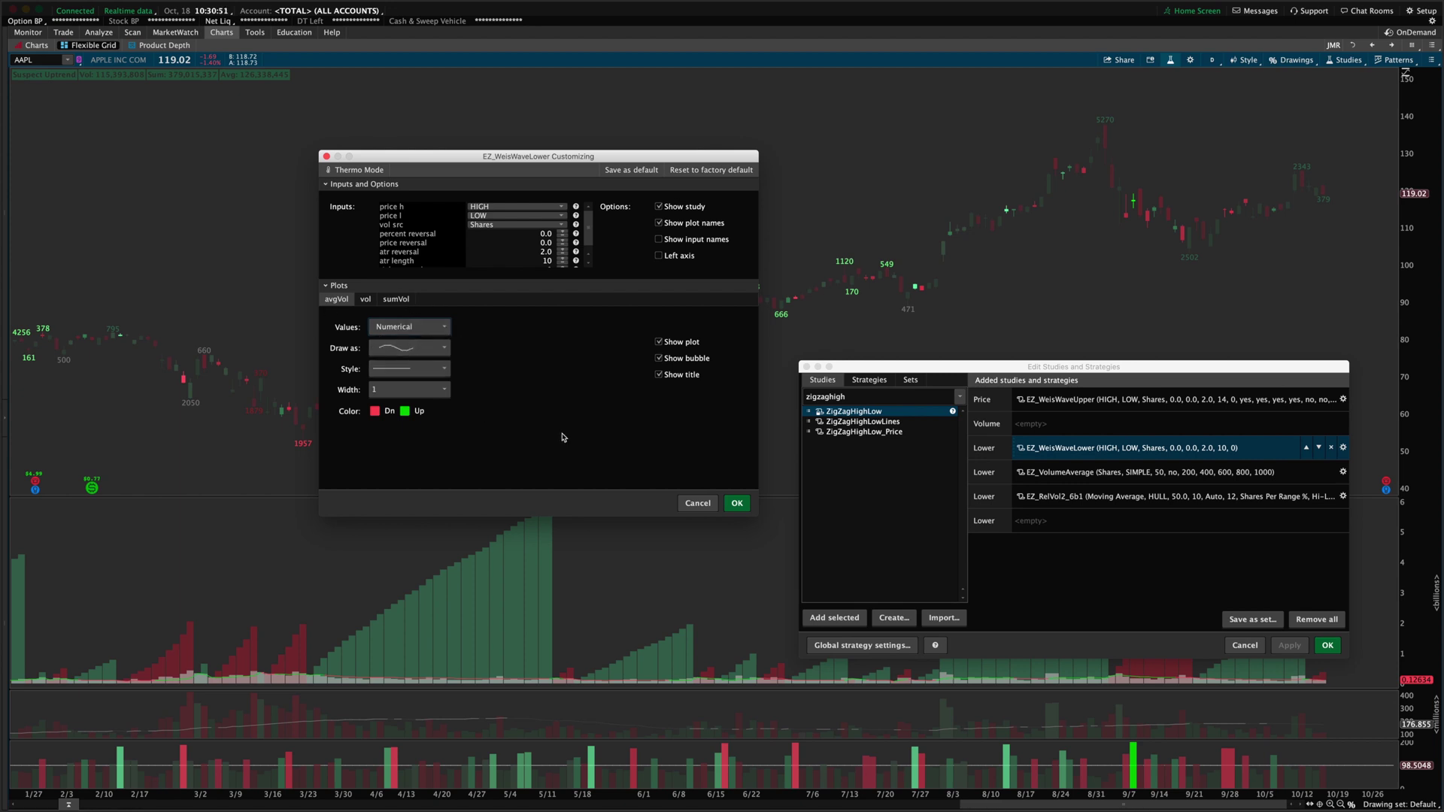
click(698, 504)
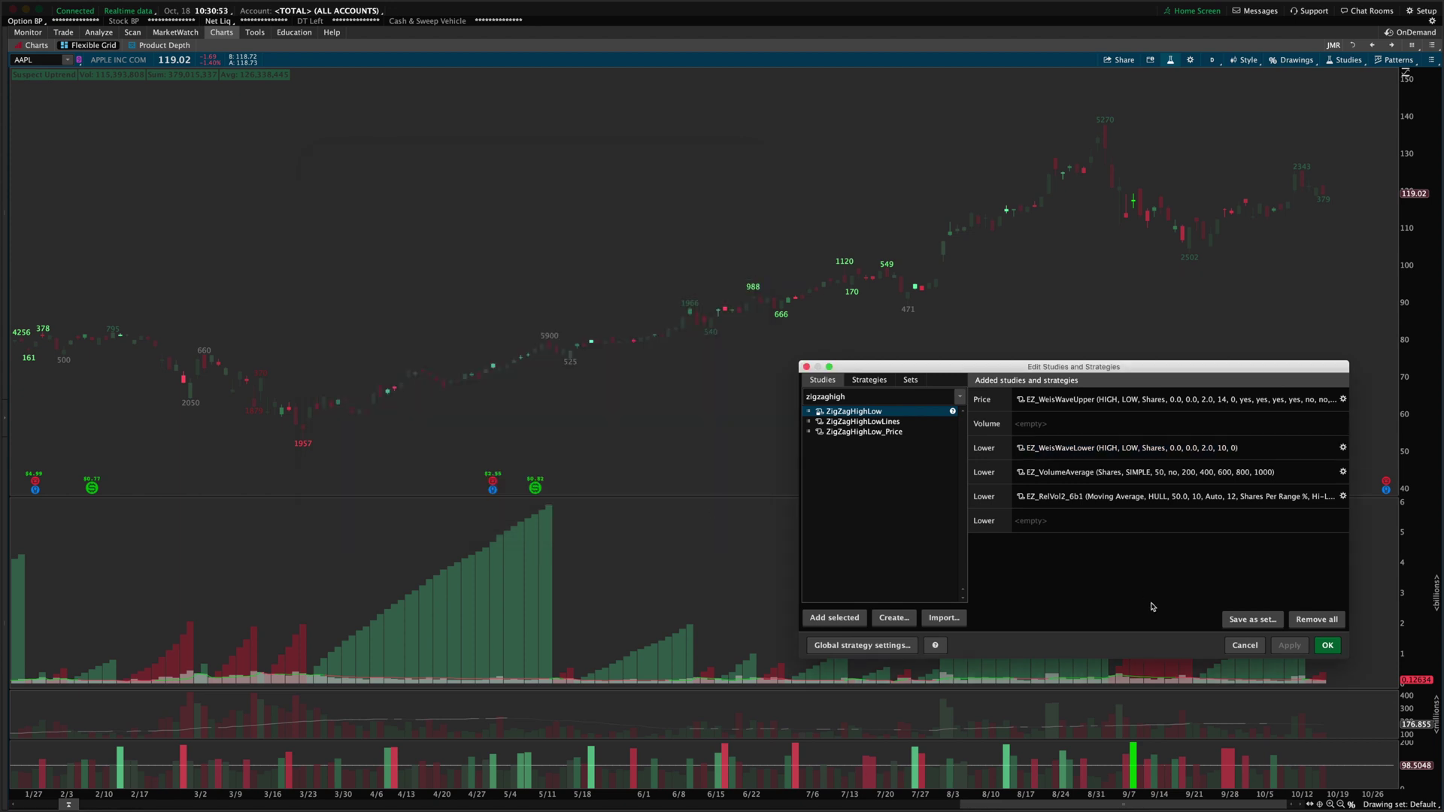
click(1245, 645)
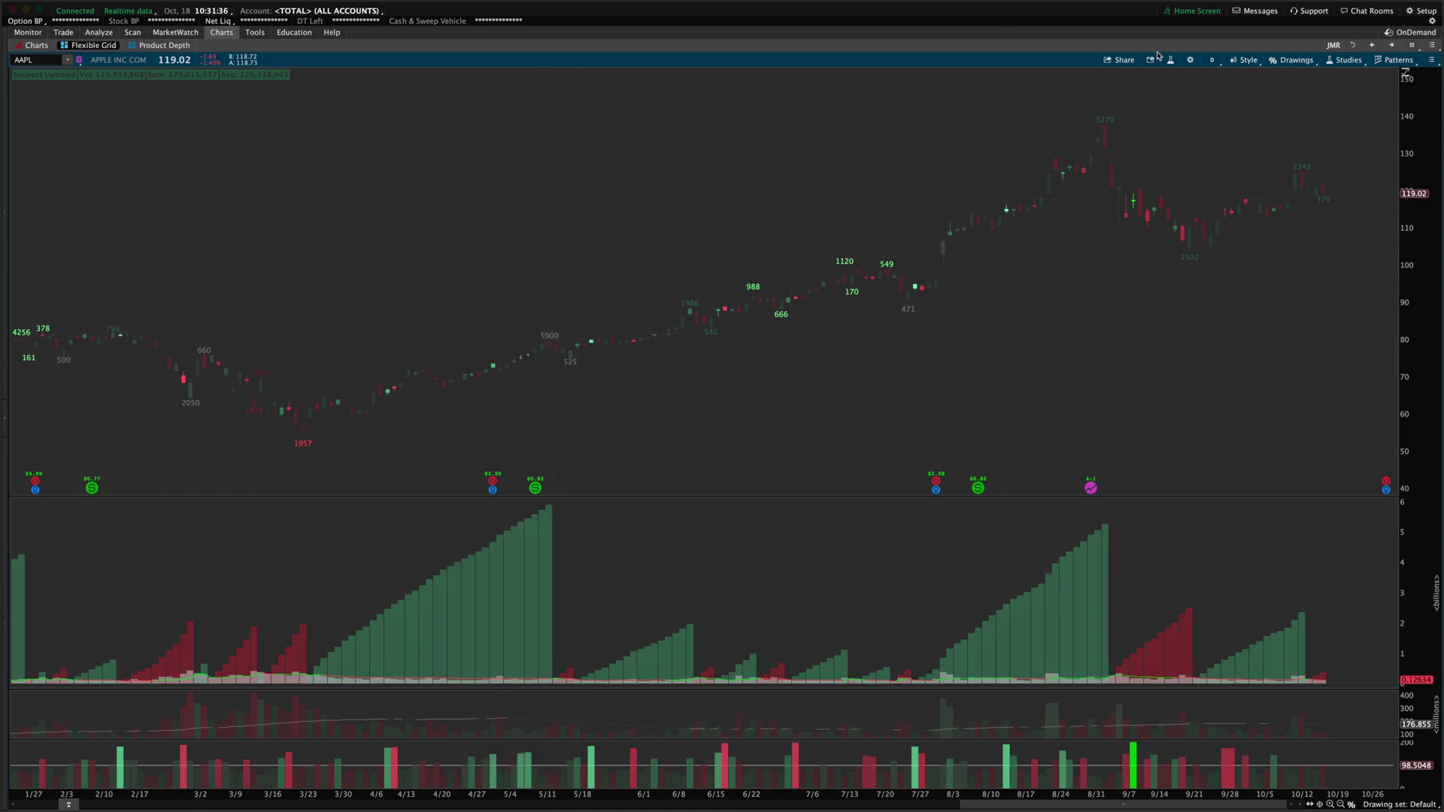
Set the chart's Data Box to Off in the general chart settings and save the change
click(1190, 59)
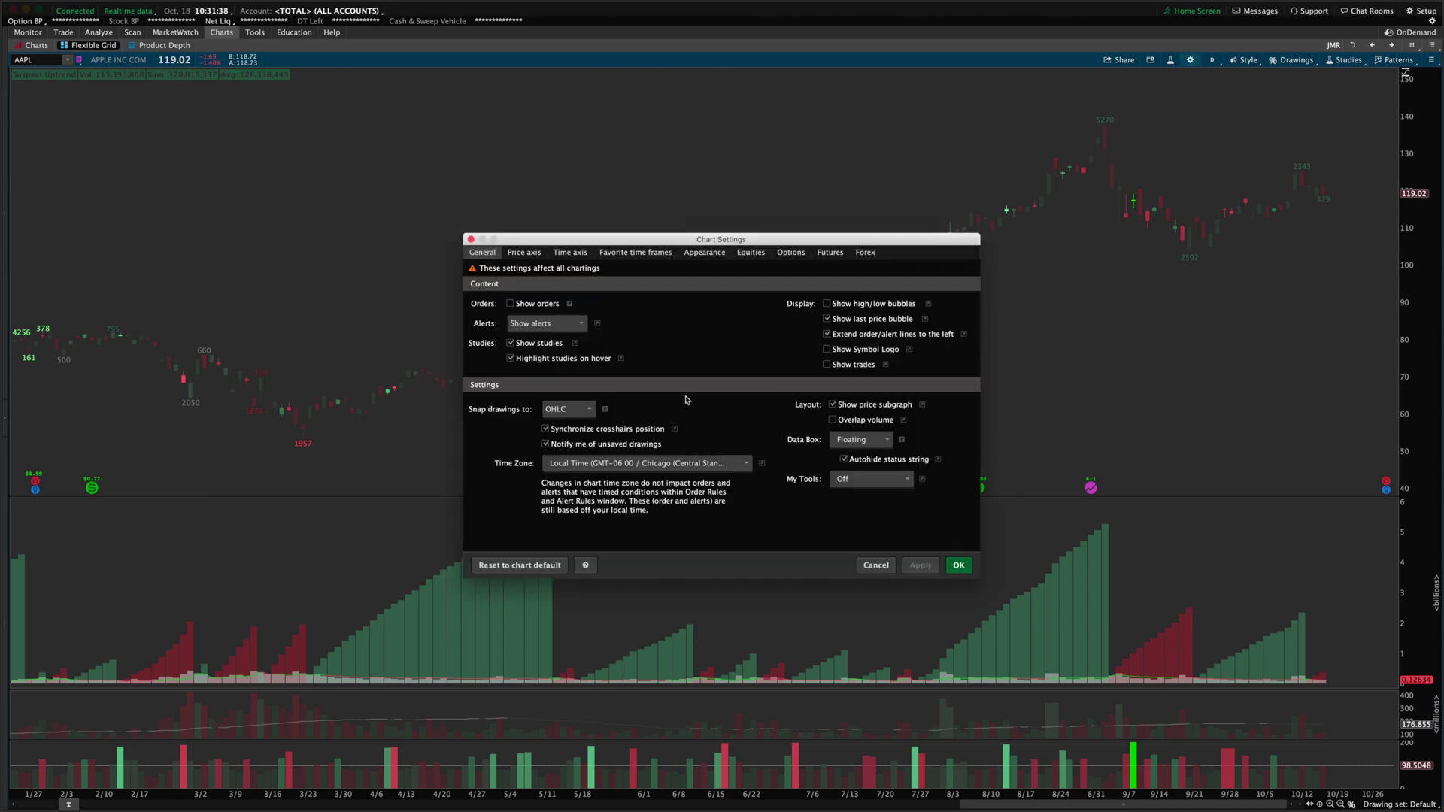
click(865, 440)
click(860, 464)
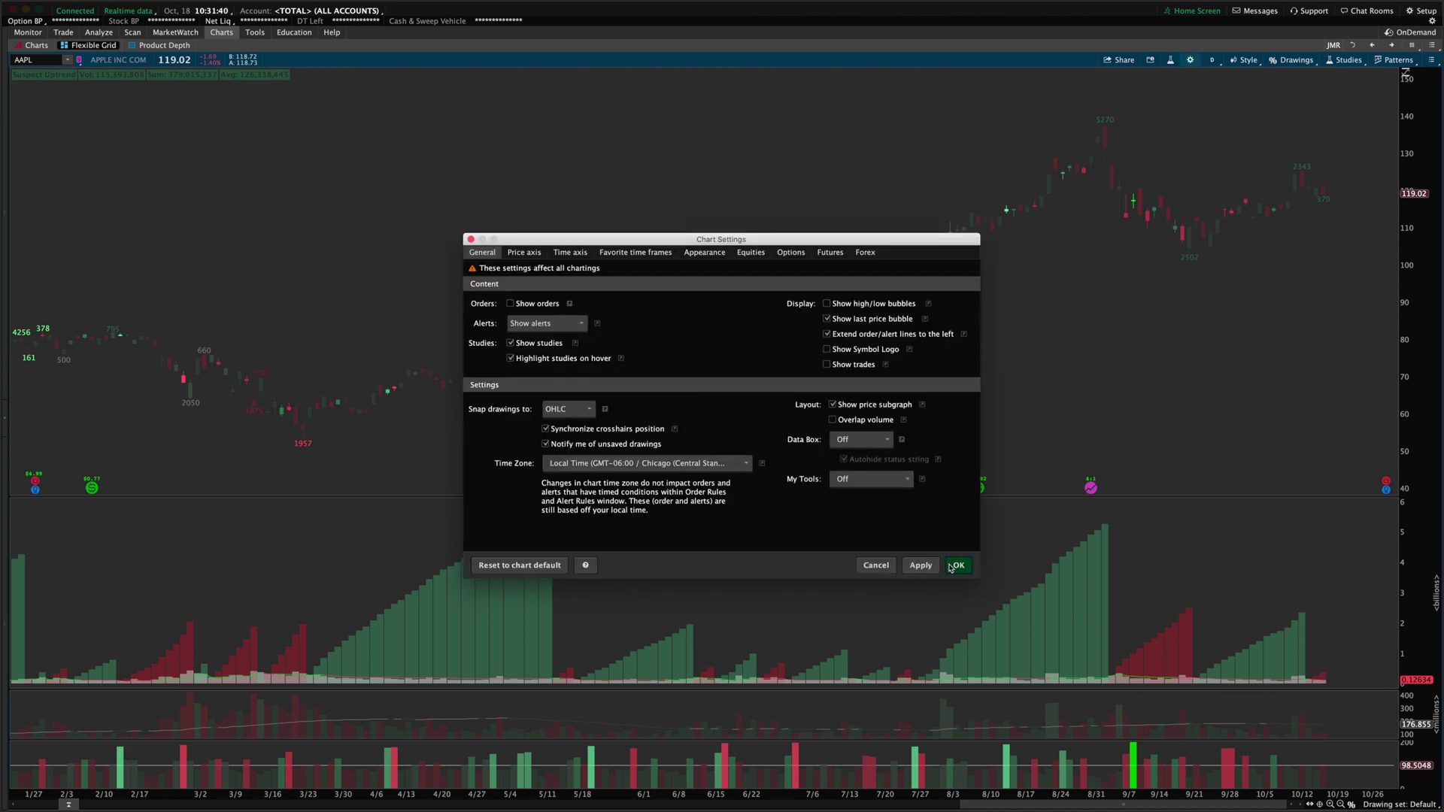
click(958, 564)
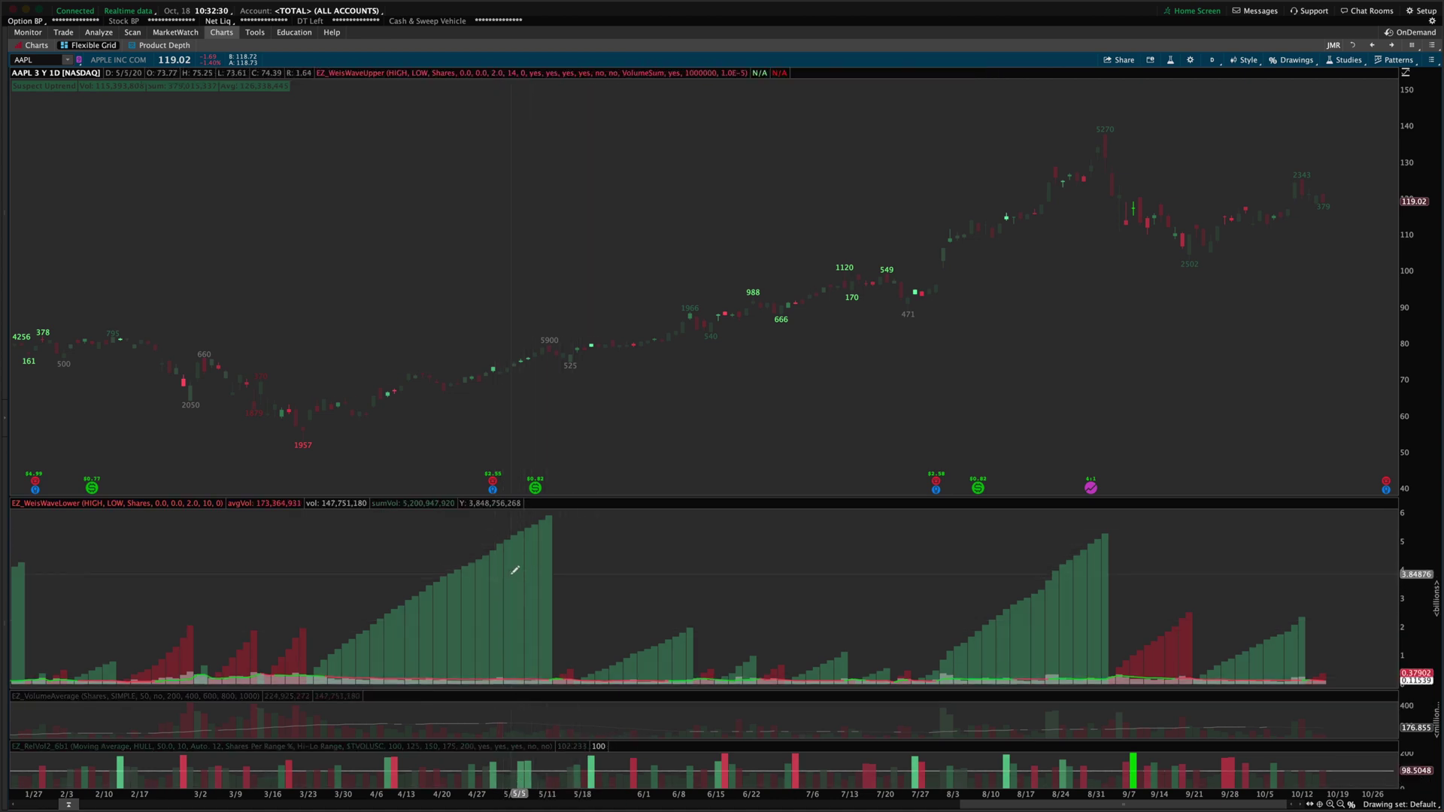
mouse_move(1325, 4)
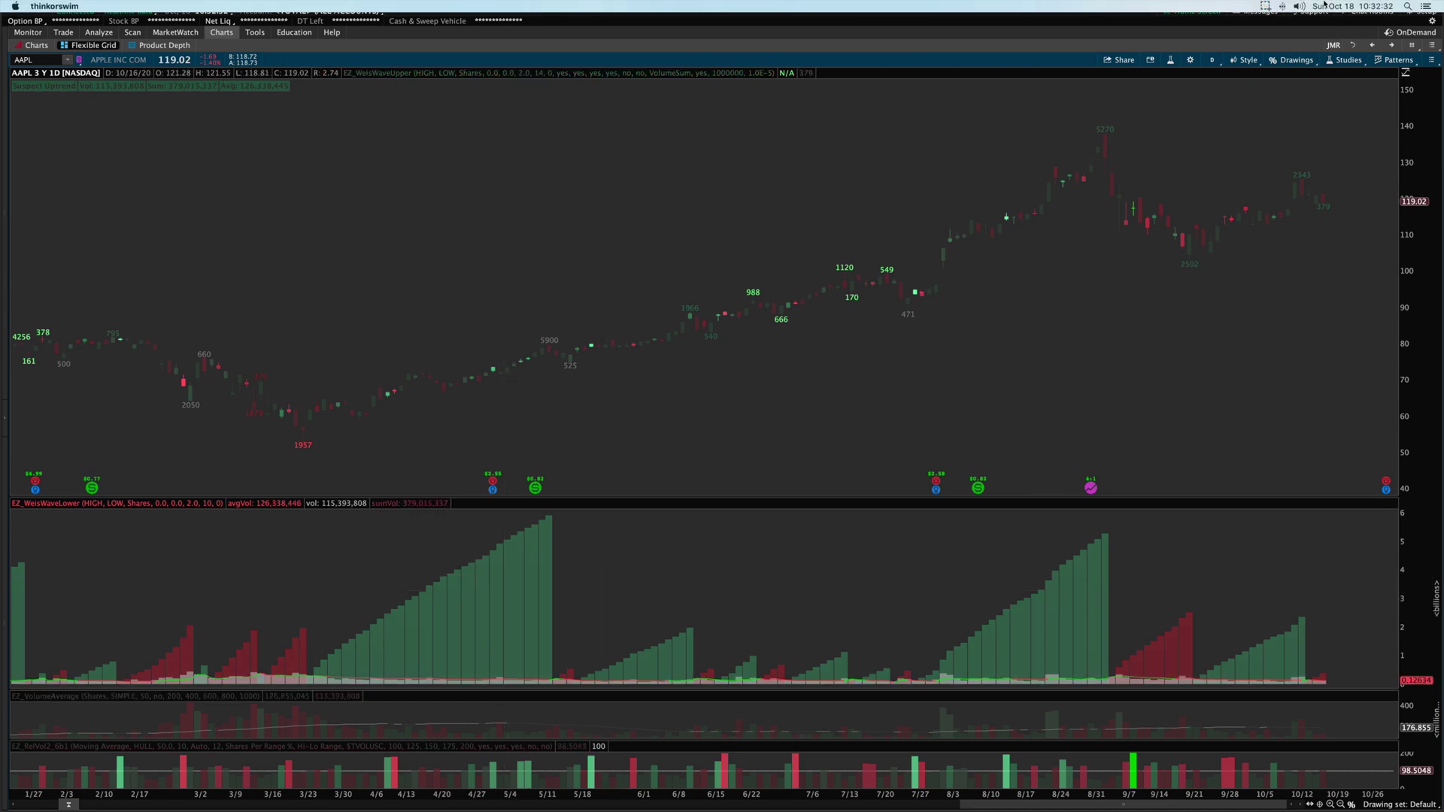